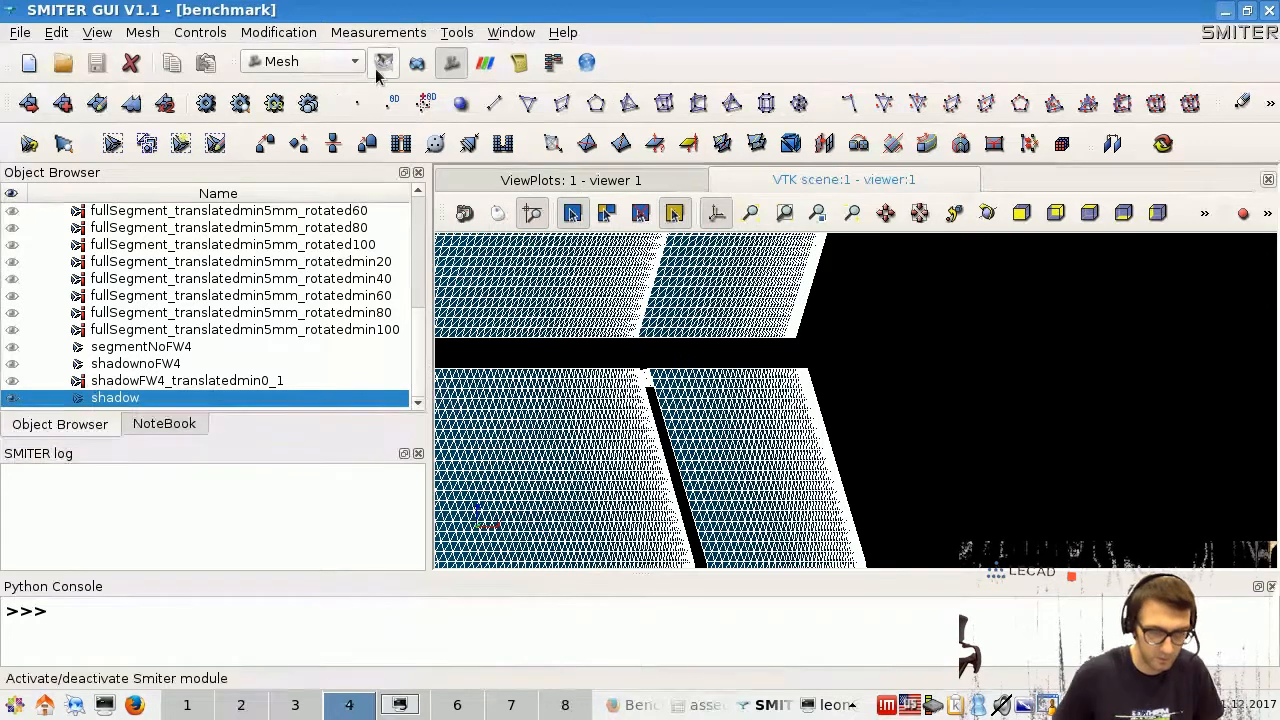
- Activate the Smiter module and collapse the long Mesh list in the Object Browser
left_click(384, 62)
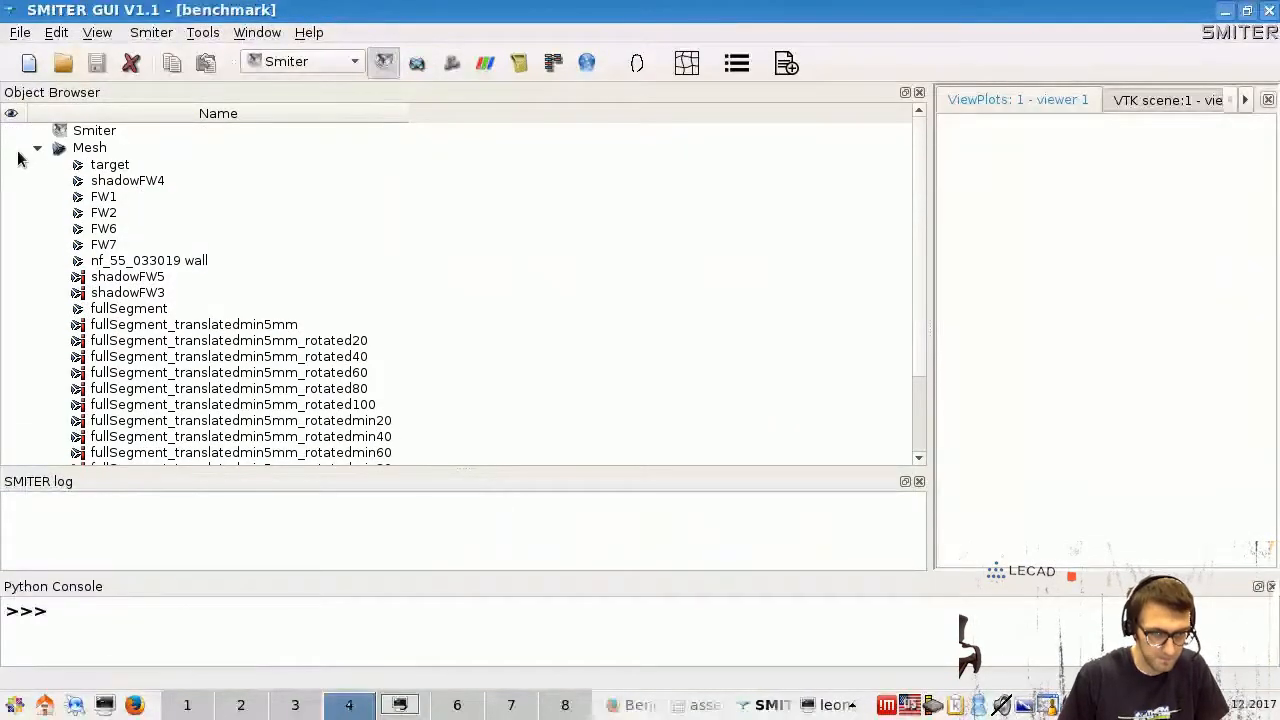
left_click(37, 148)
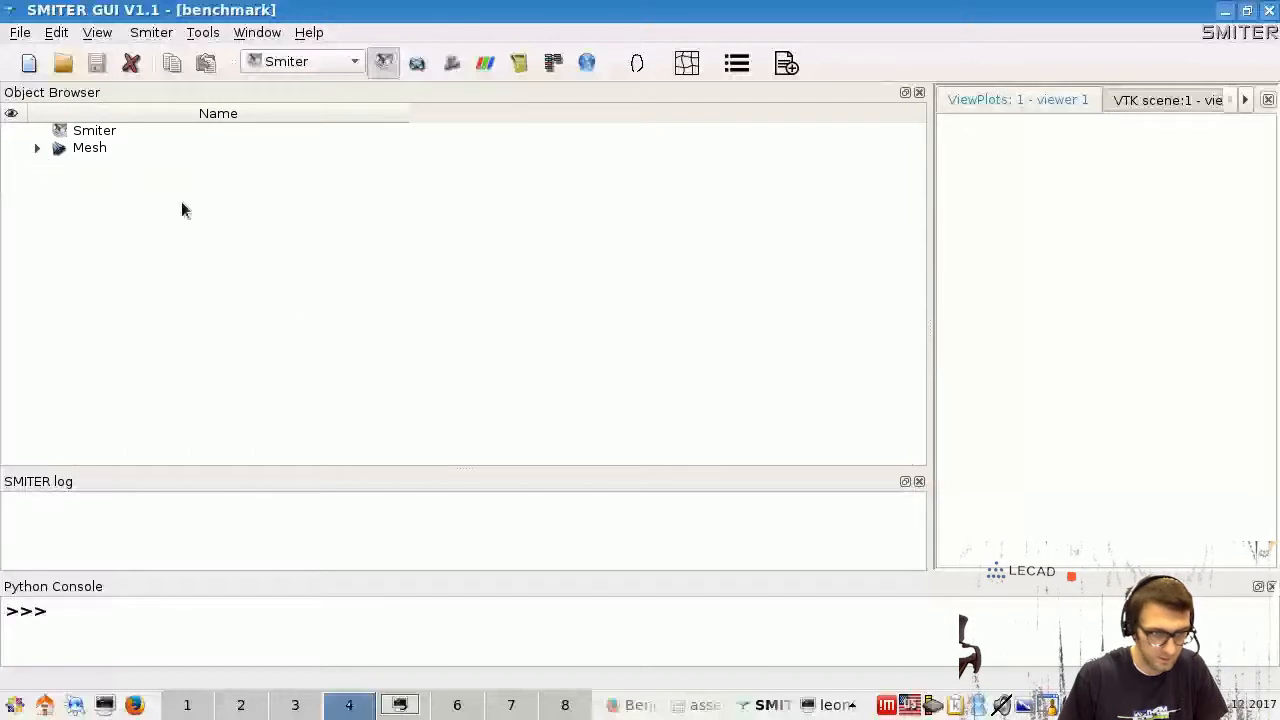
- Start a new case named KFWP4 with decay length 0.05 and power loss 5 MW
left_click(163, 35)
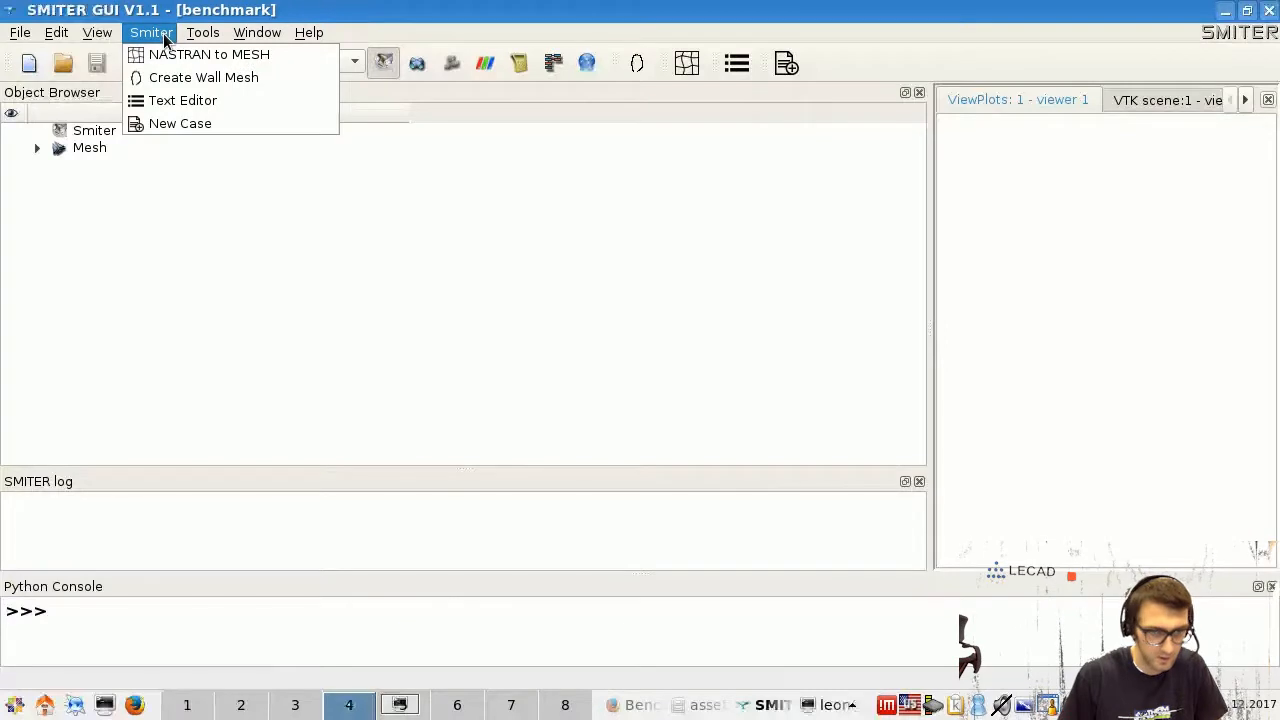
left_click(200, 123)
left_click_drag(204, 347, 173, 347)
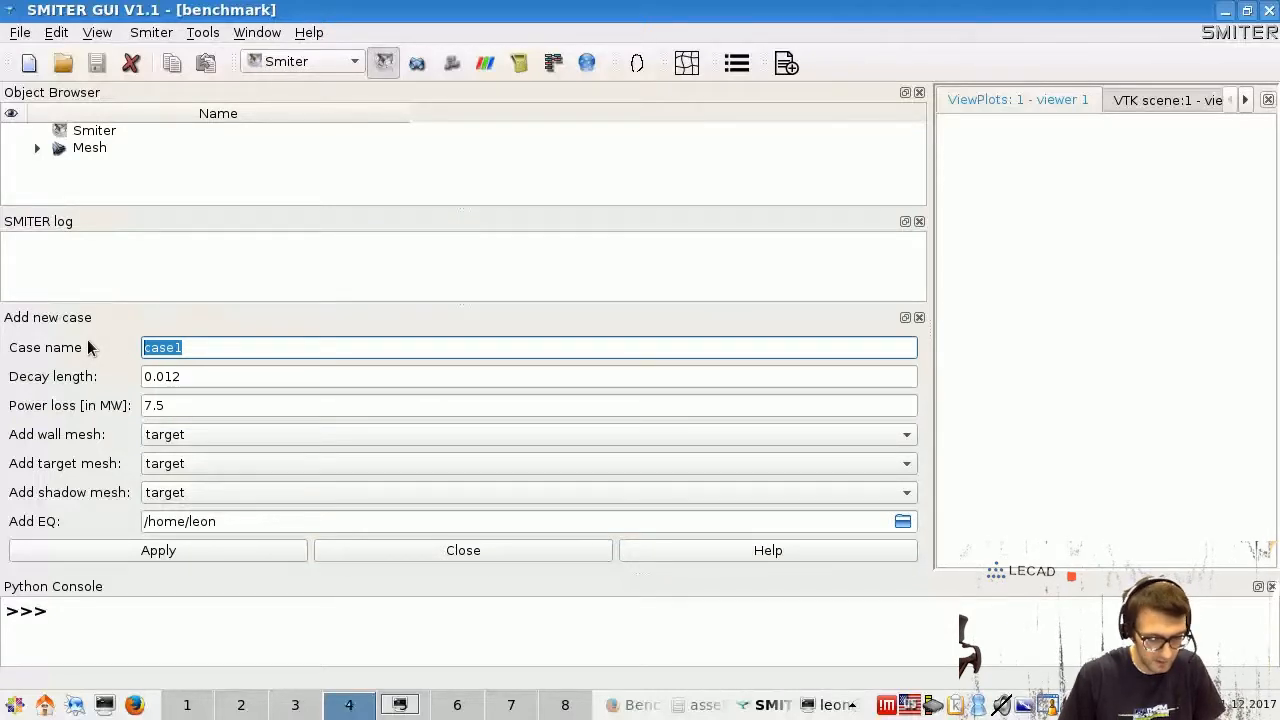
type("KF")
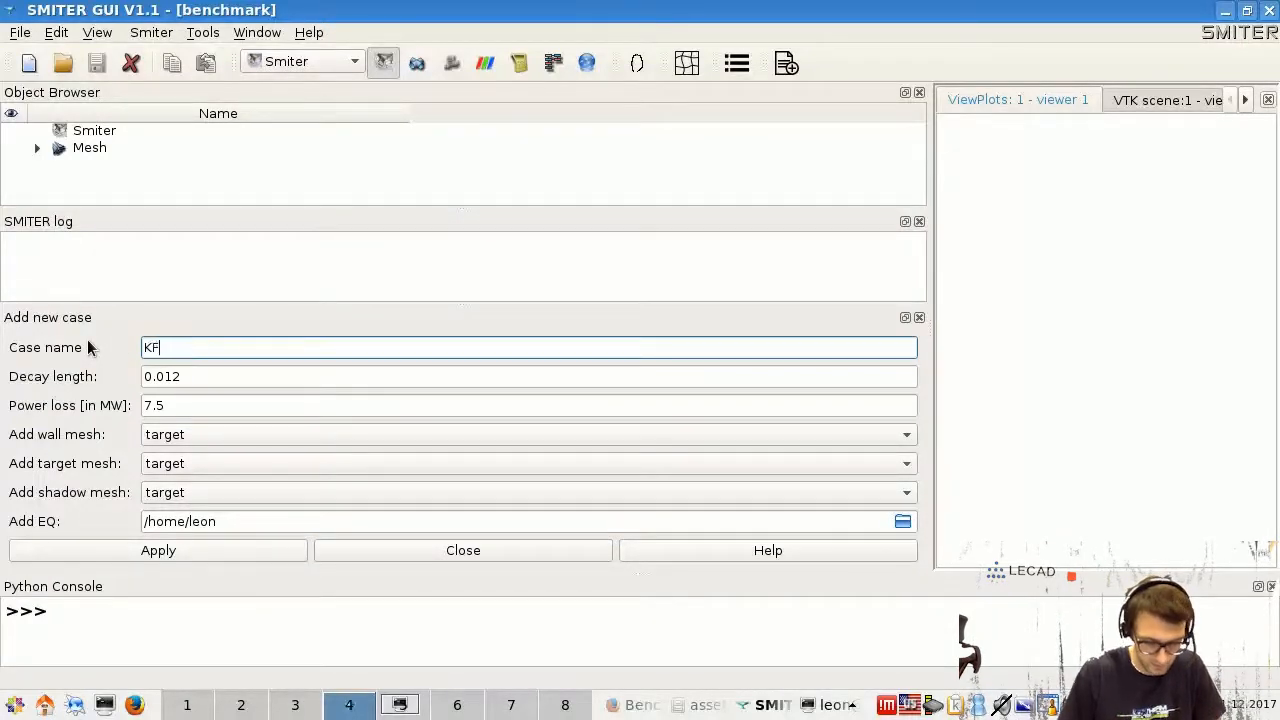
type("WP4")
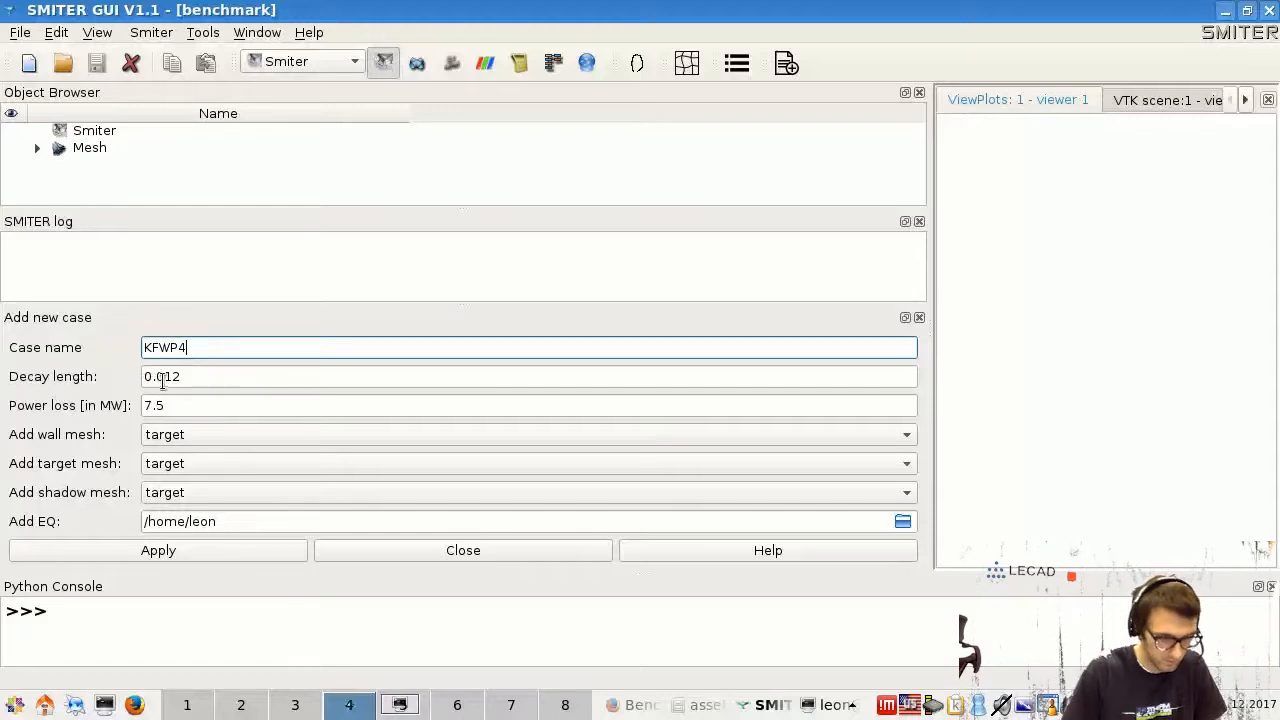
left_click_drag(163, 378, 177, 376)
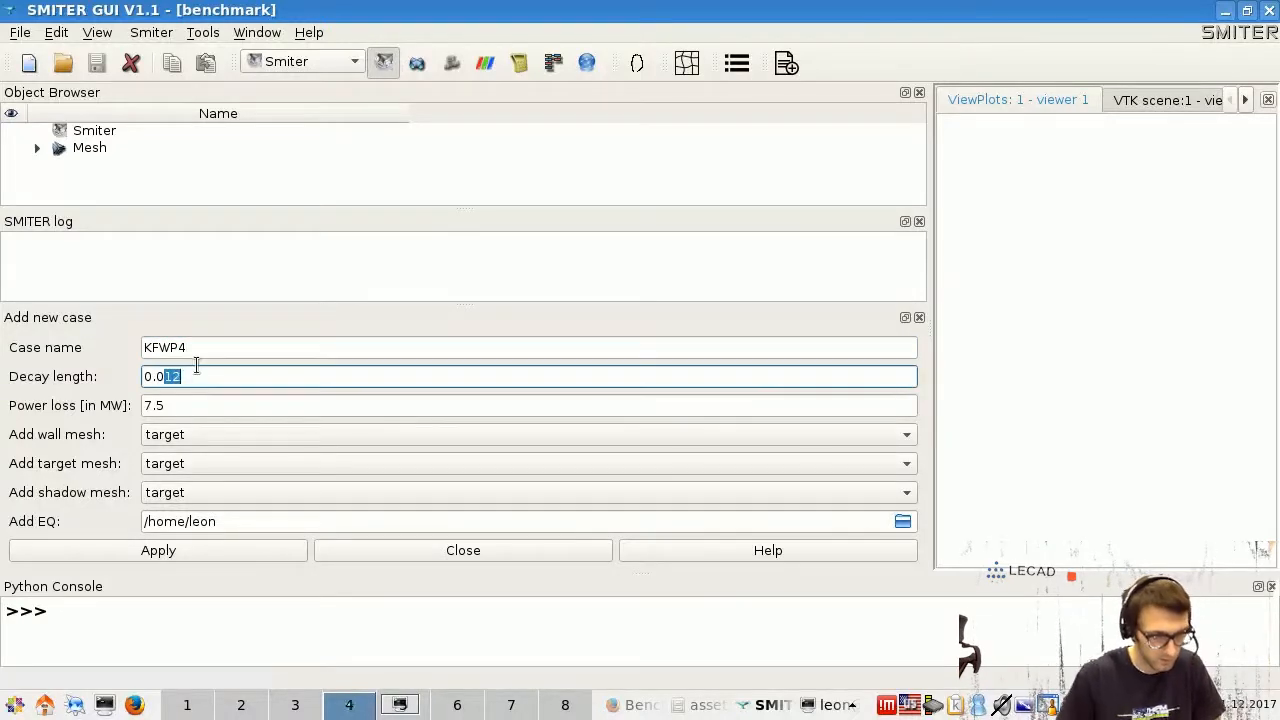
type("5")
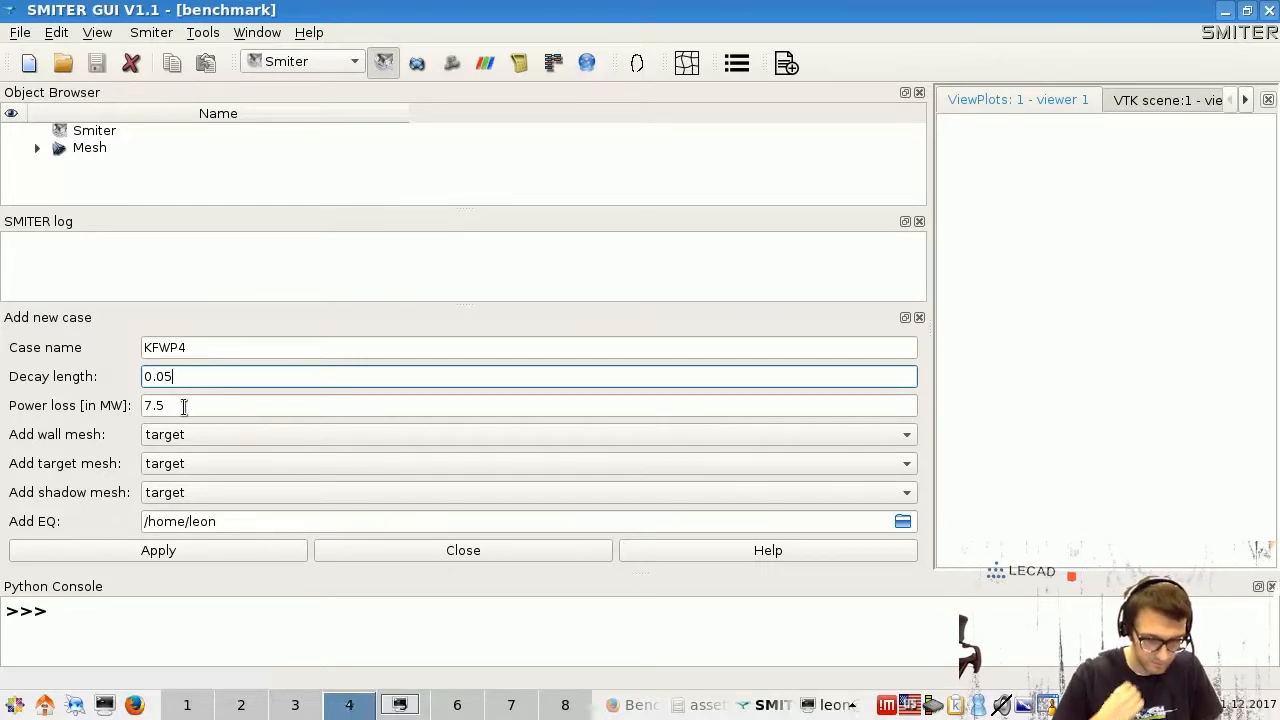
left_click_drag(184, 406, 118, 406)
type("5")
- Choose nf_55_033019 wall, target and shadow as the wall, target and shadow meshes
left_click(225, 436)
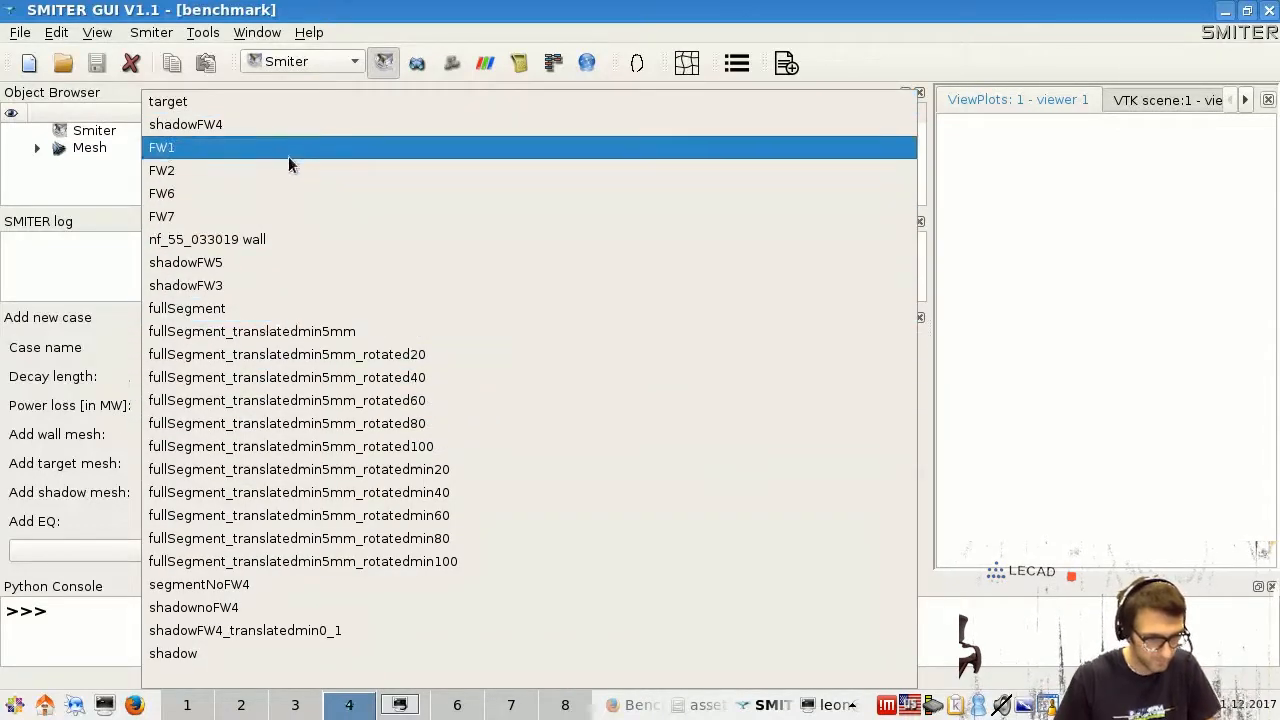
left_click(262, 240)
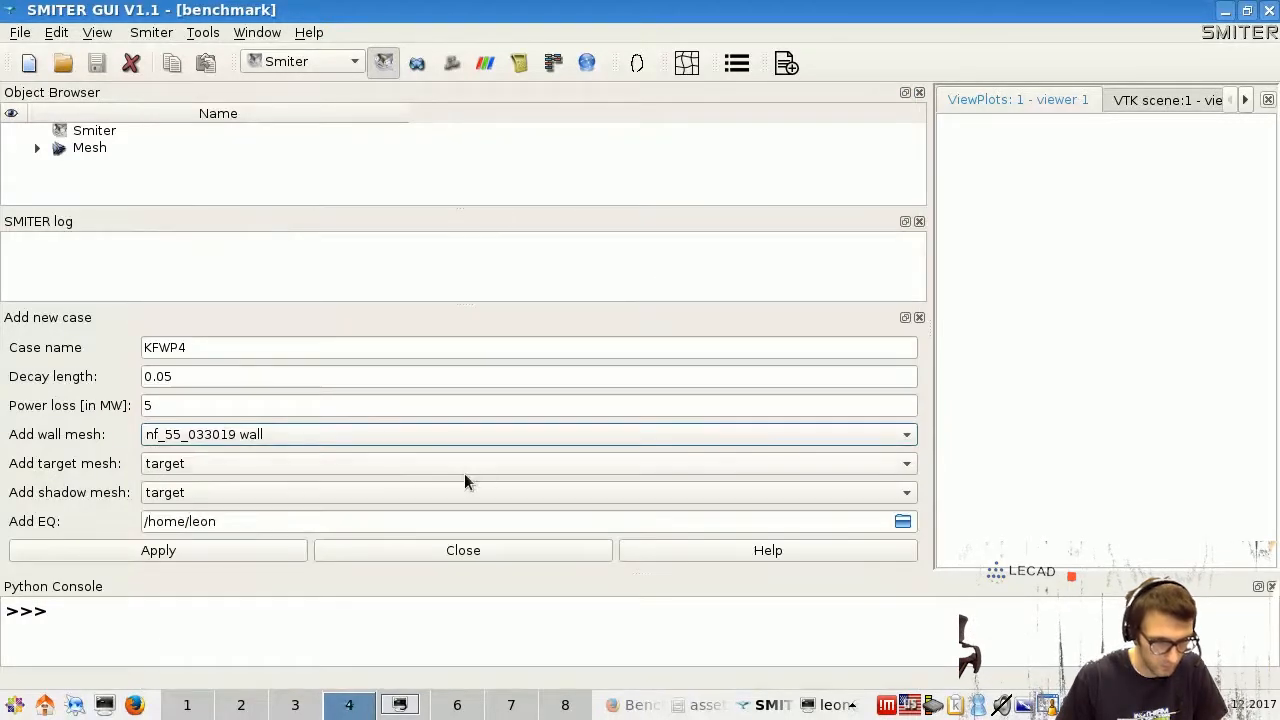
left_click(506, 468)
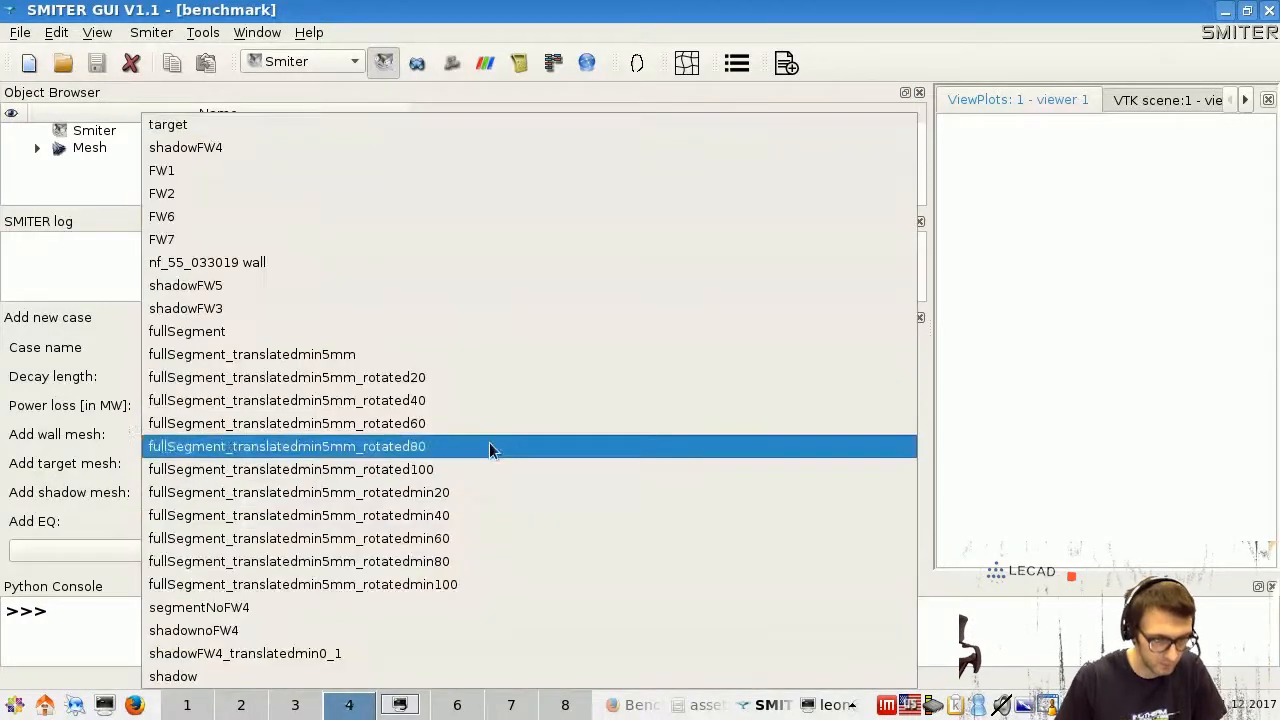
left_click(316, 128)
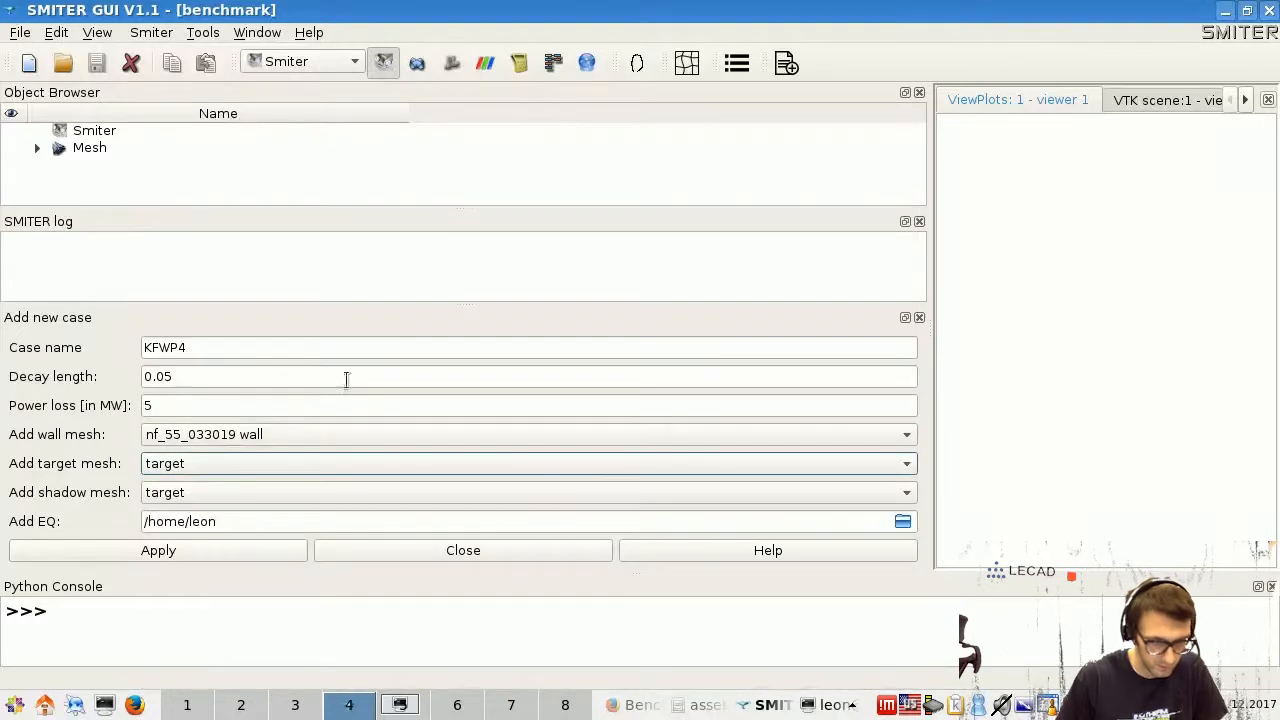
left_click(297, 492)
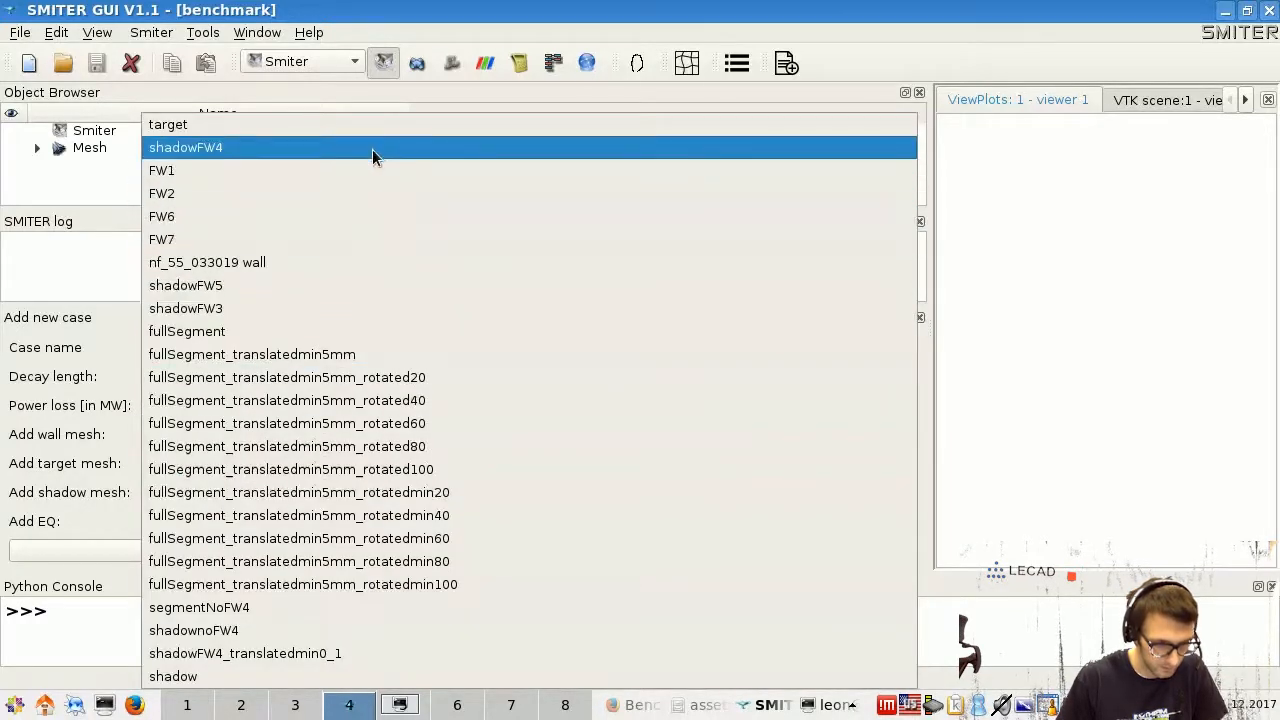
left_click(313, 678)
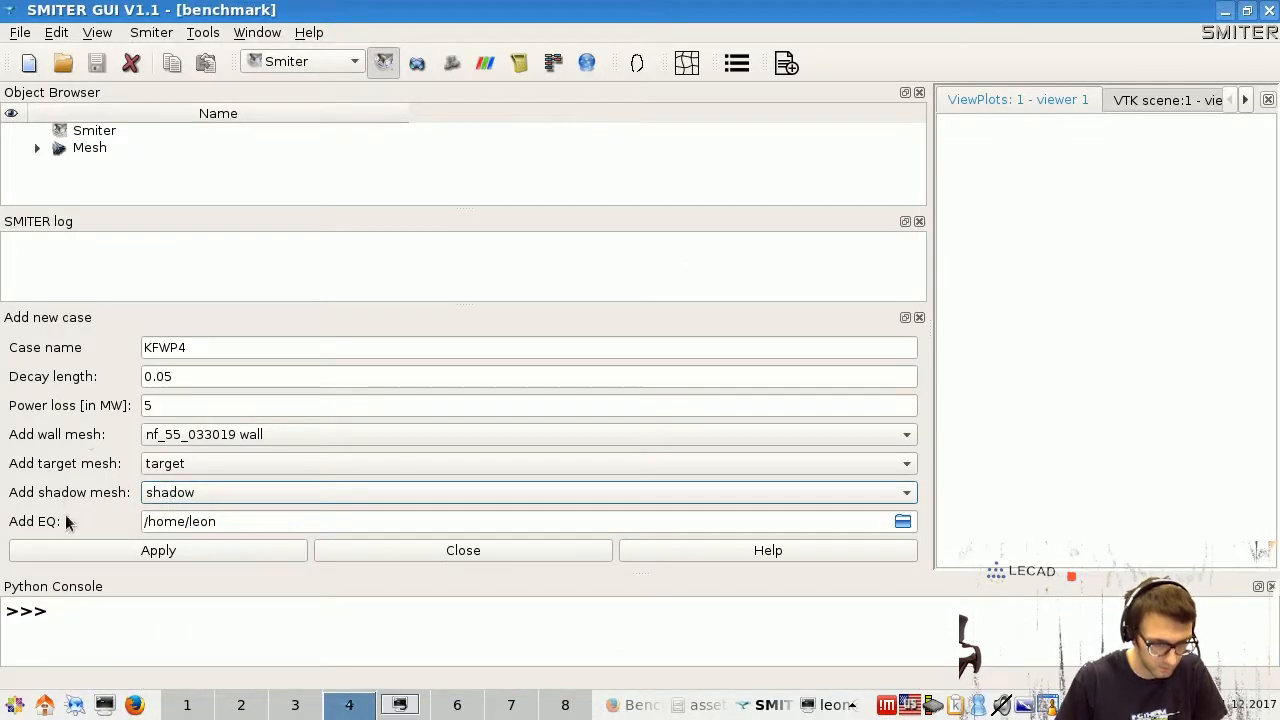
- Attach study/benchmark/16_97s.eqdsk as the equilibrium file and apply to create KFWP4
left_click(905, 521)
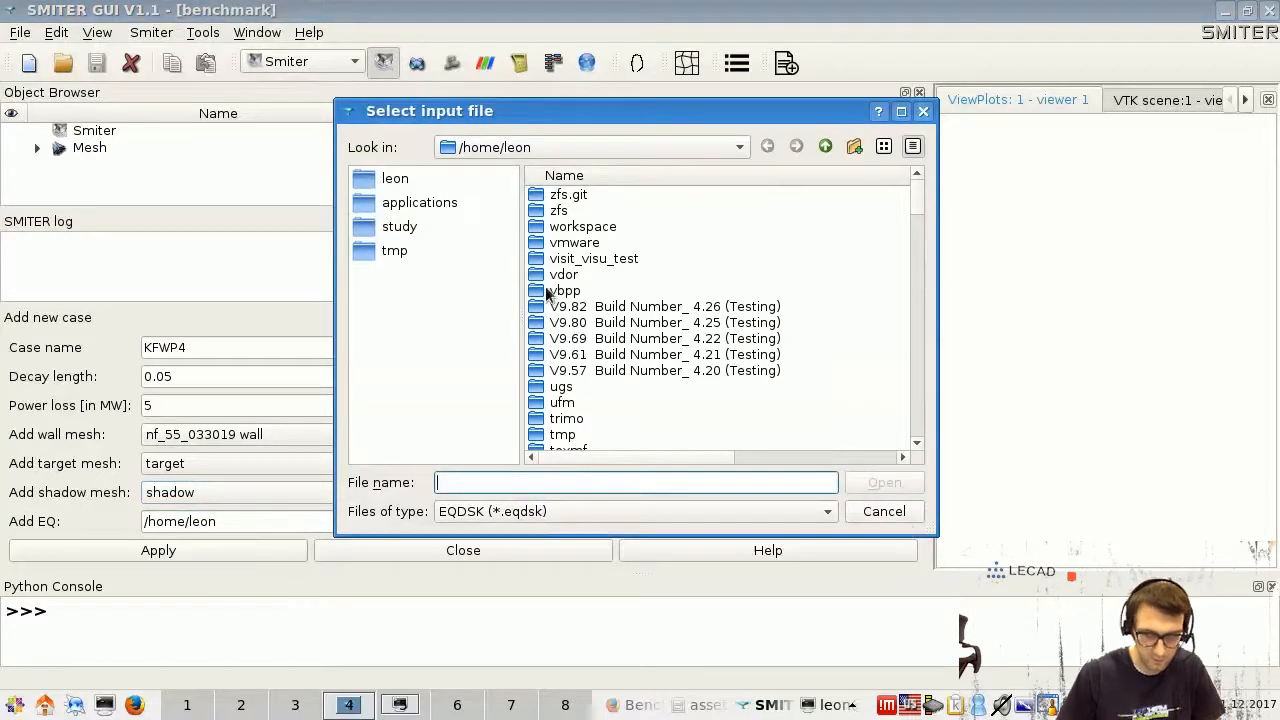
left_click(404, 229)
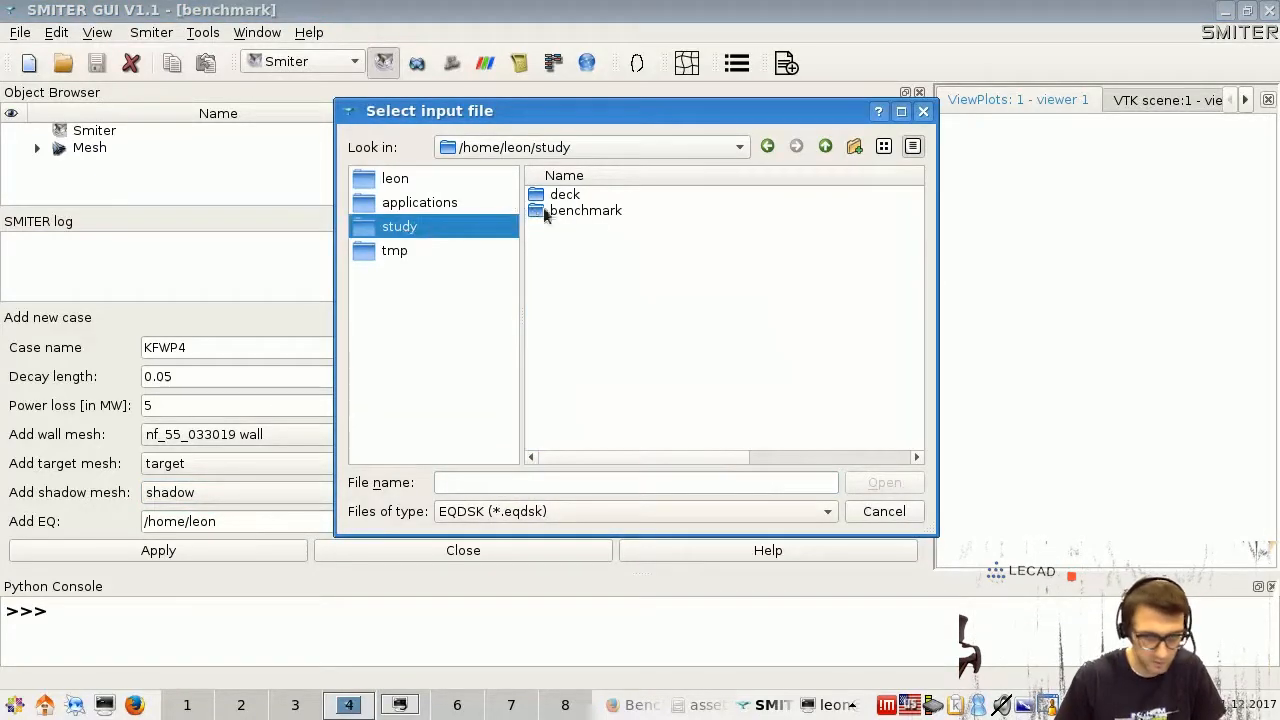
left_click(583, 214)
double_click(721, 214)
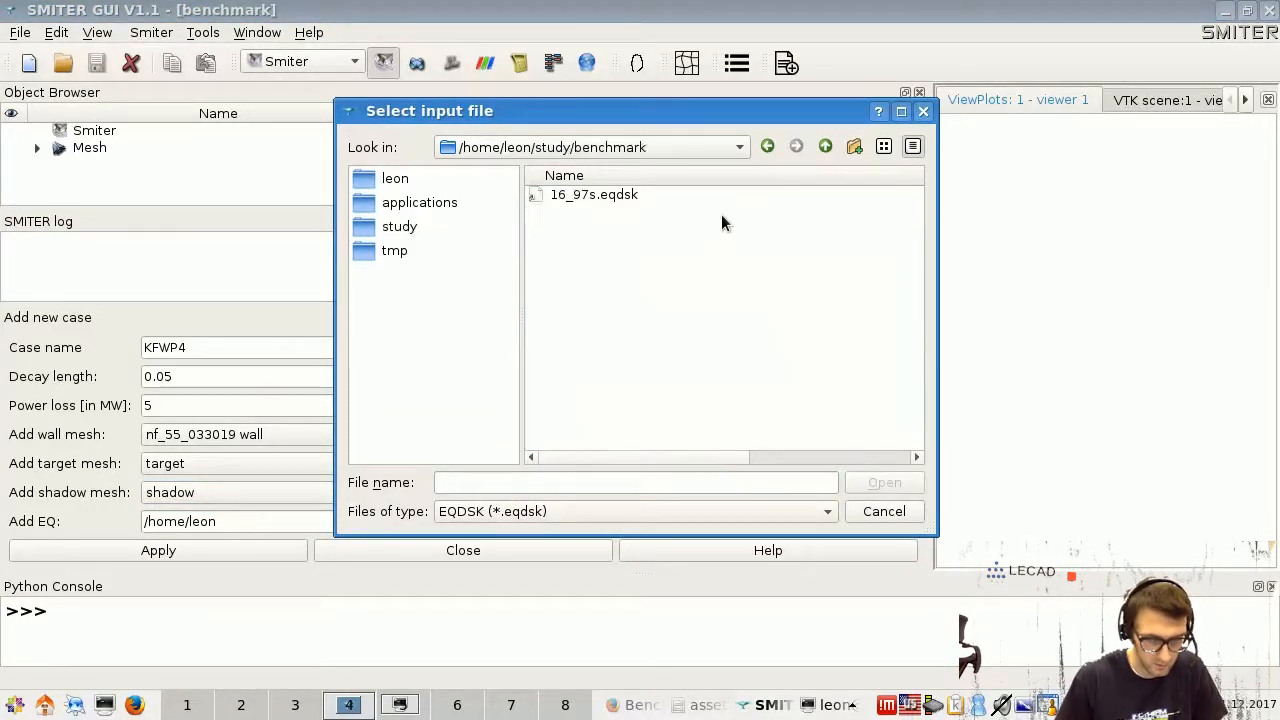
left_click(616, 197)
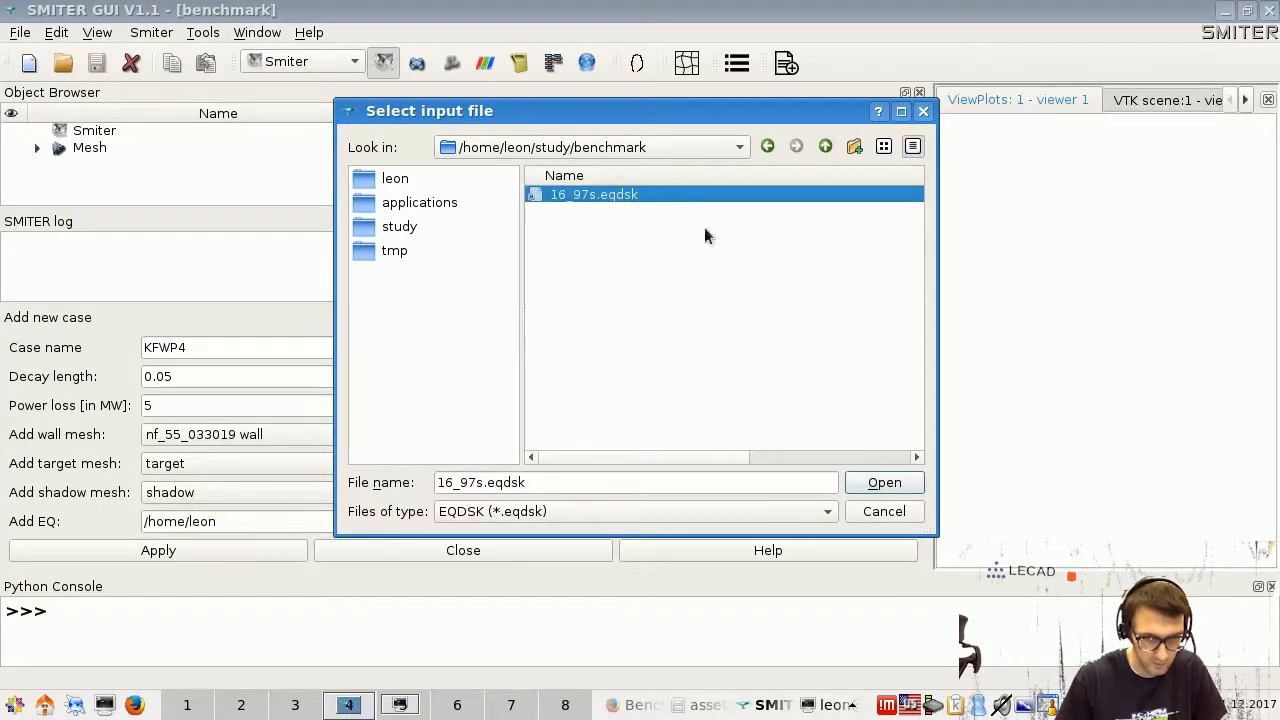
left_click(880, 480)
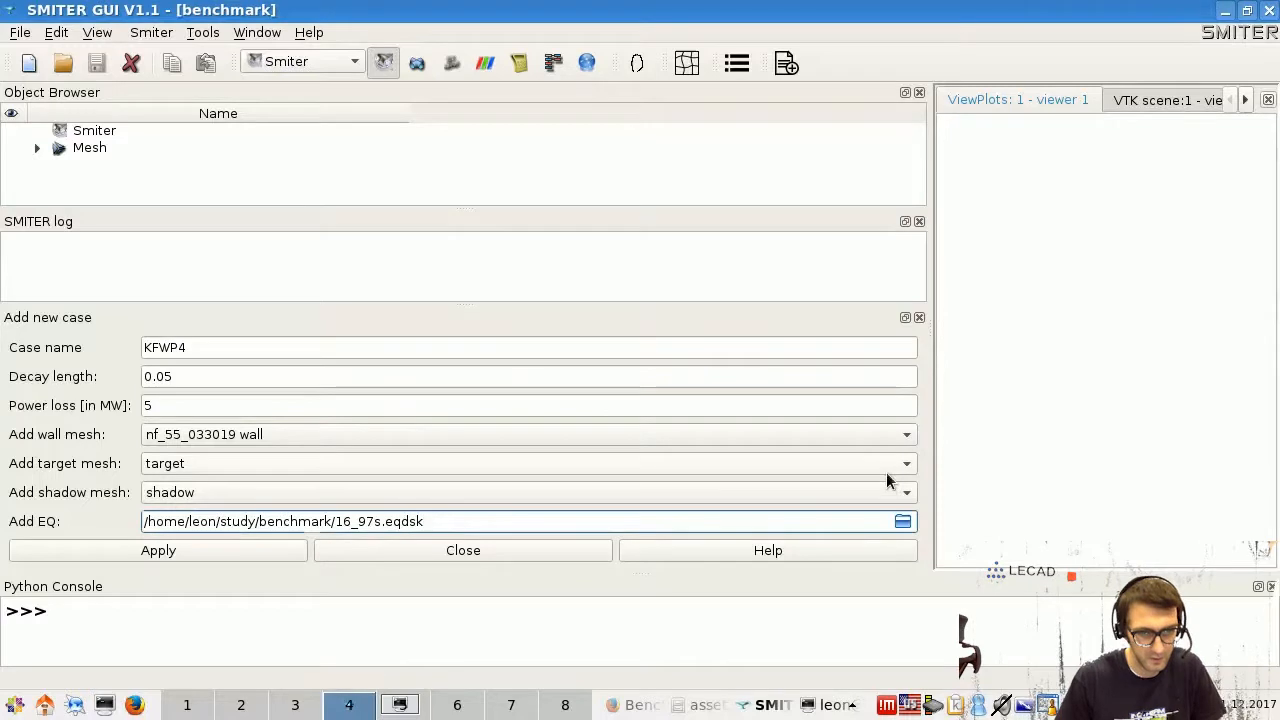
left_click(167, 552)
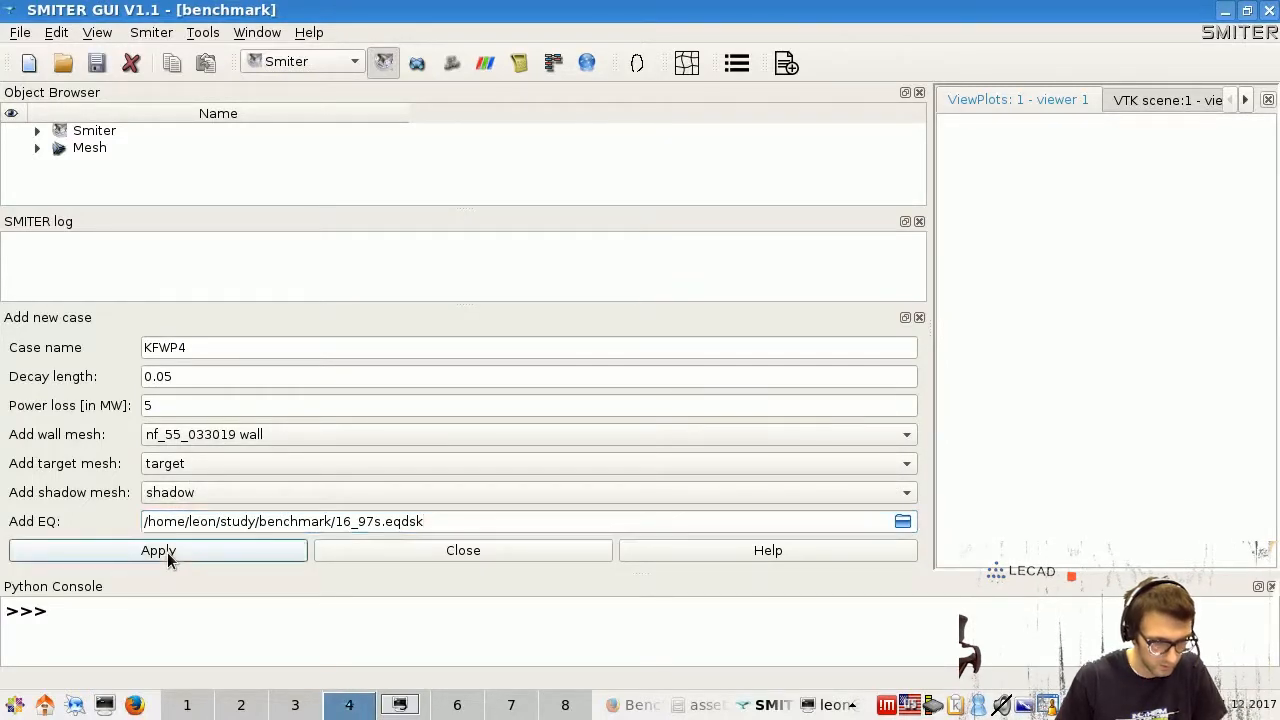
- Close the new-case form and expand KFWP4, geoq, and its Wall, Target and Shadow mesh nodes
left_click(919, 317)
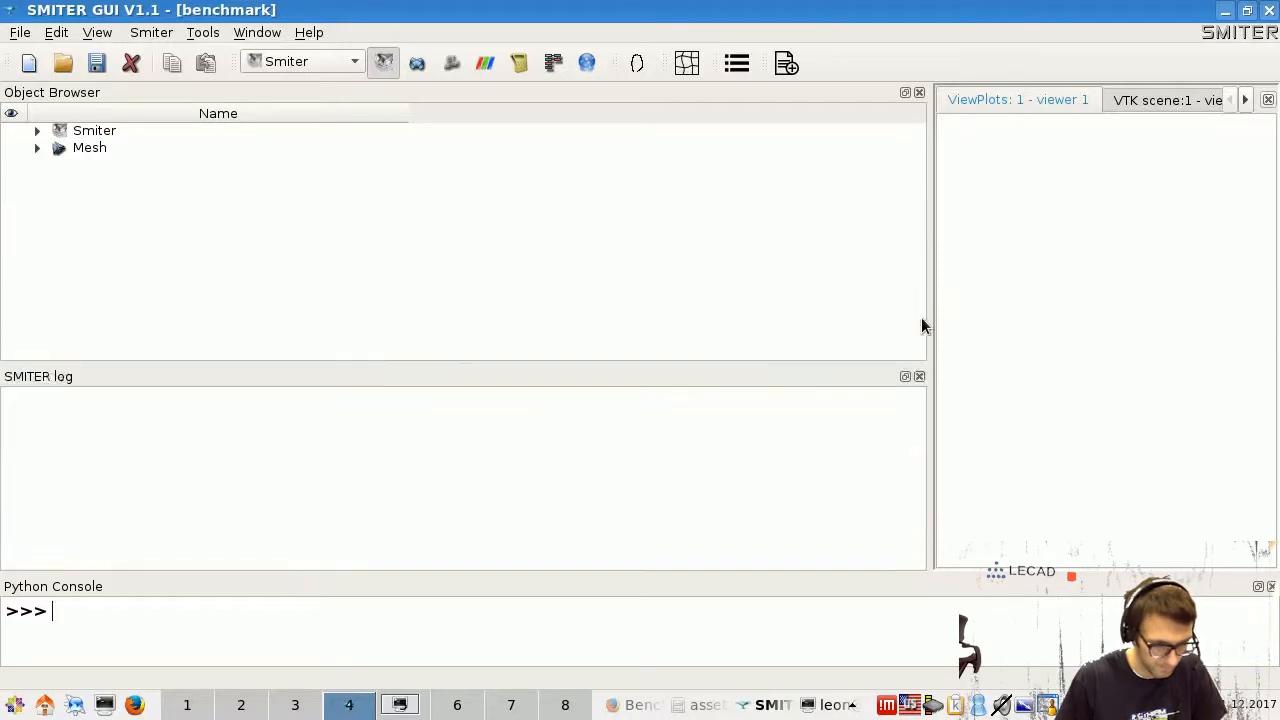
left_click(37, 134)
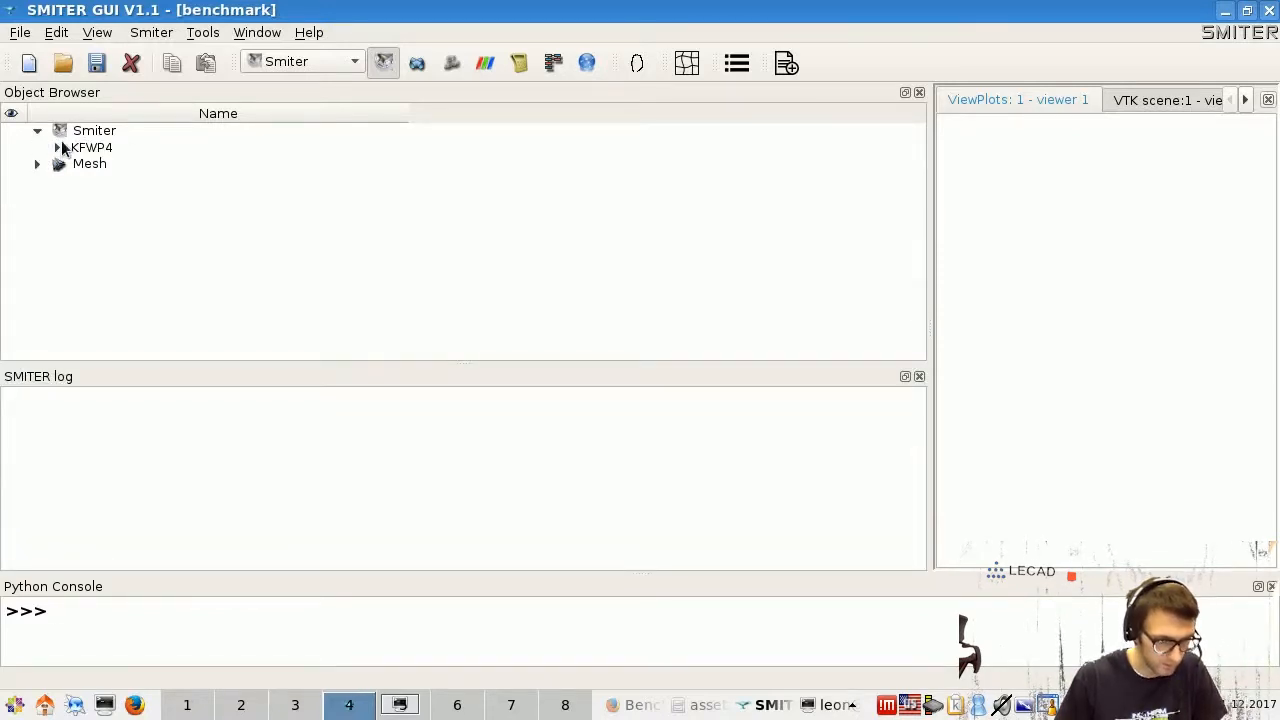
left_click(57, 147)
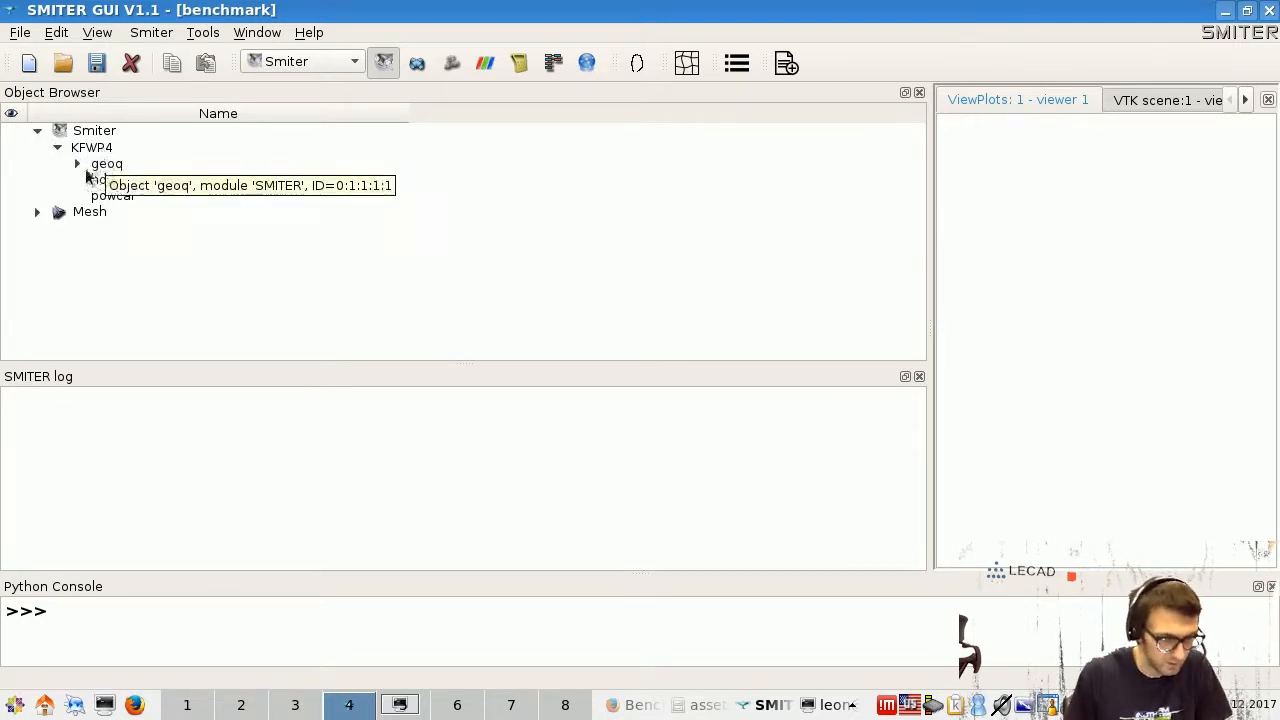
left_click(77, 166)
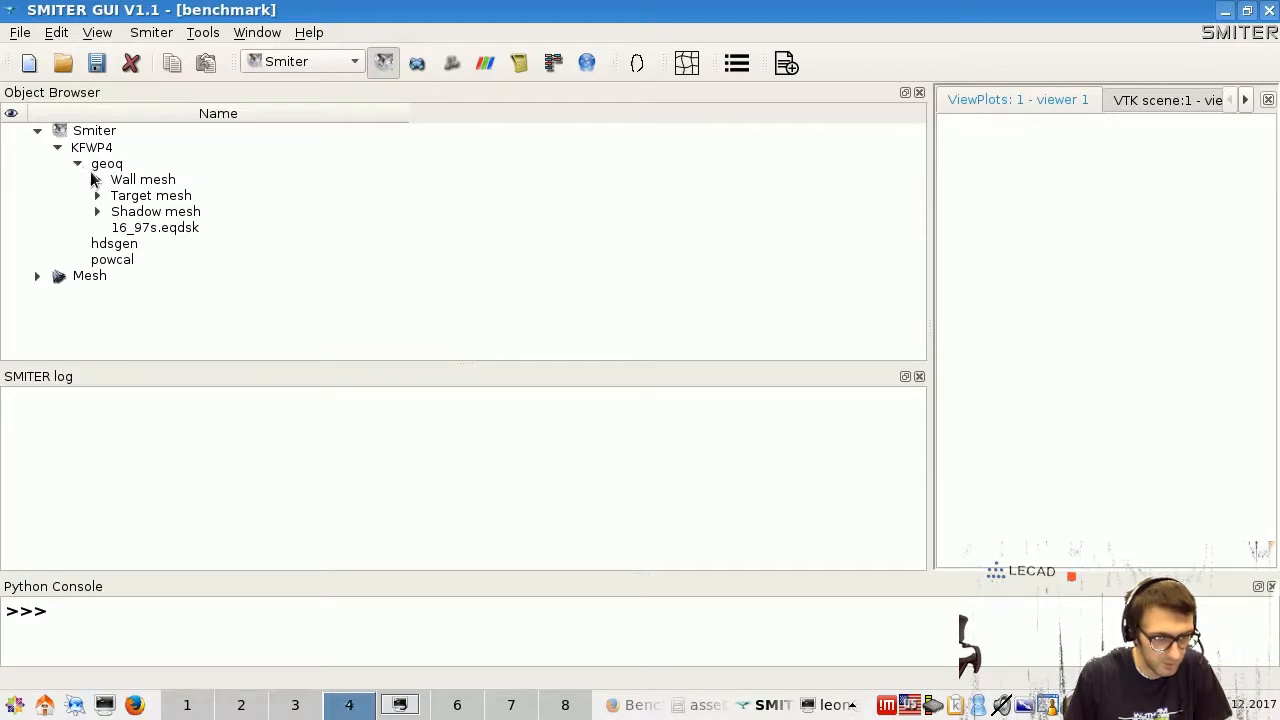
left_click(93, 168)
left_click(97, 180)
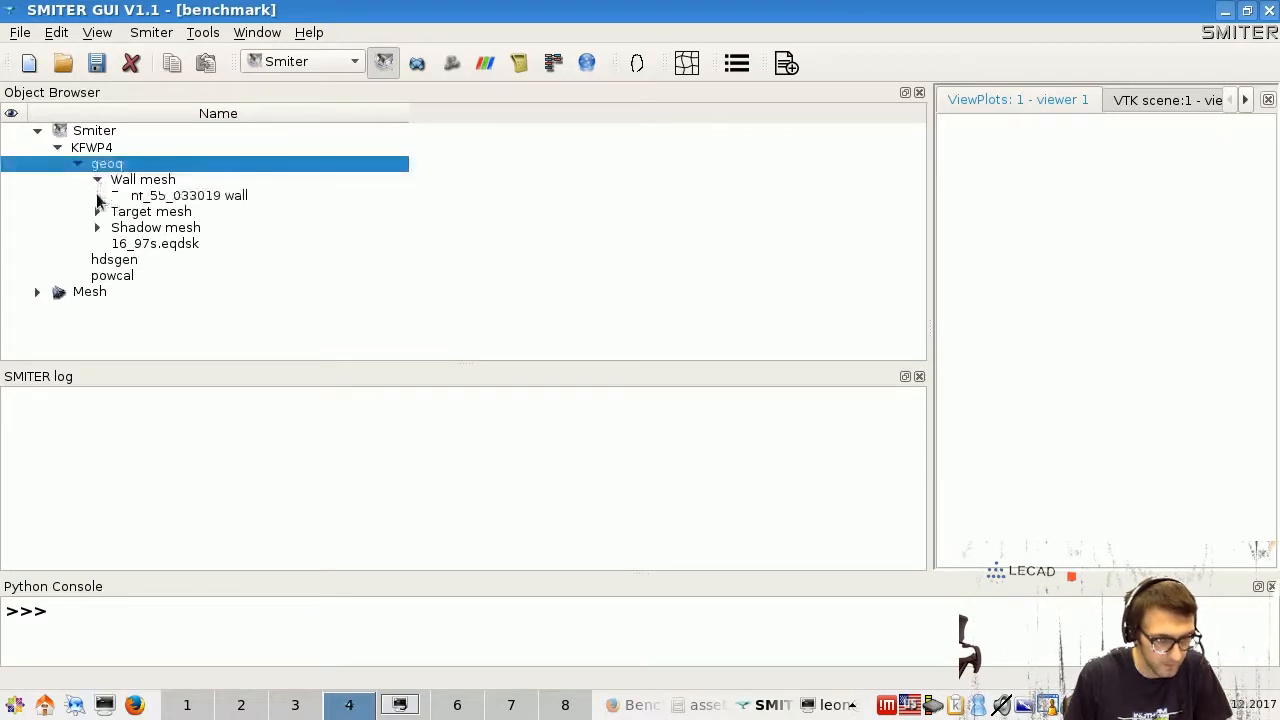
left_click(97, 211)
left_click(97, 243)
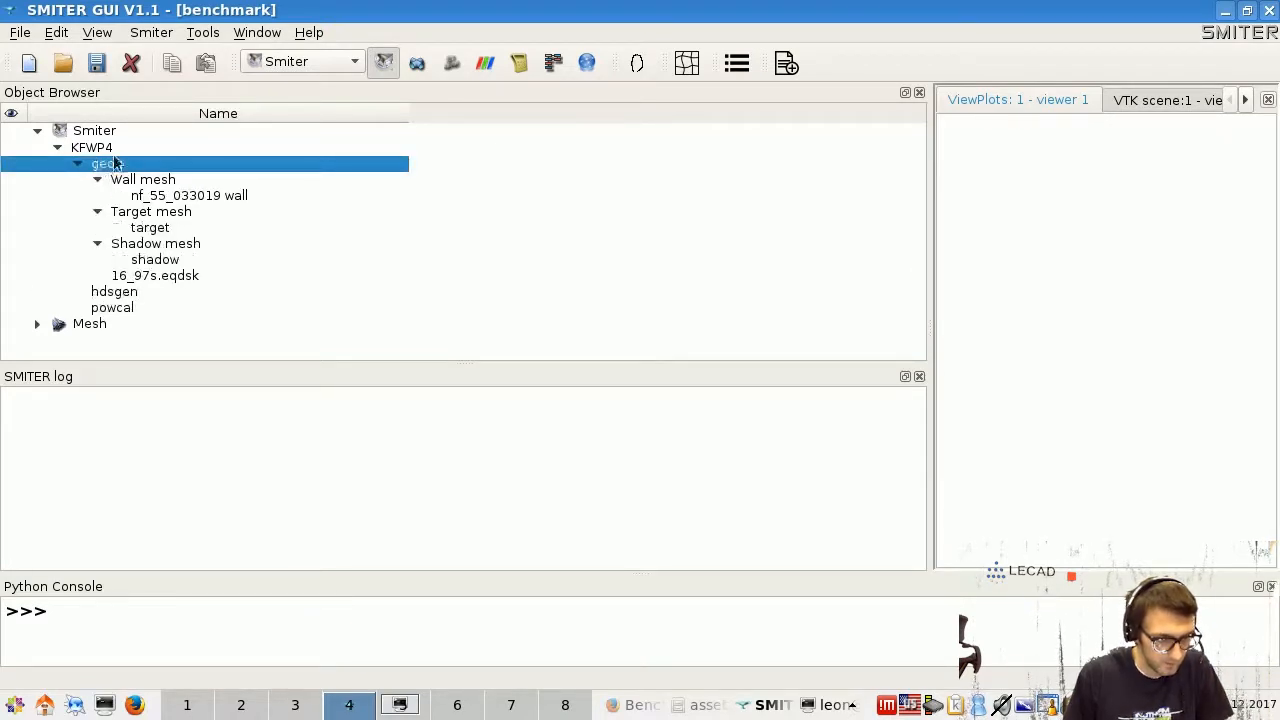
left_click(511, 205)
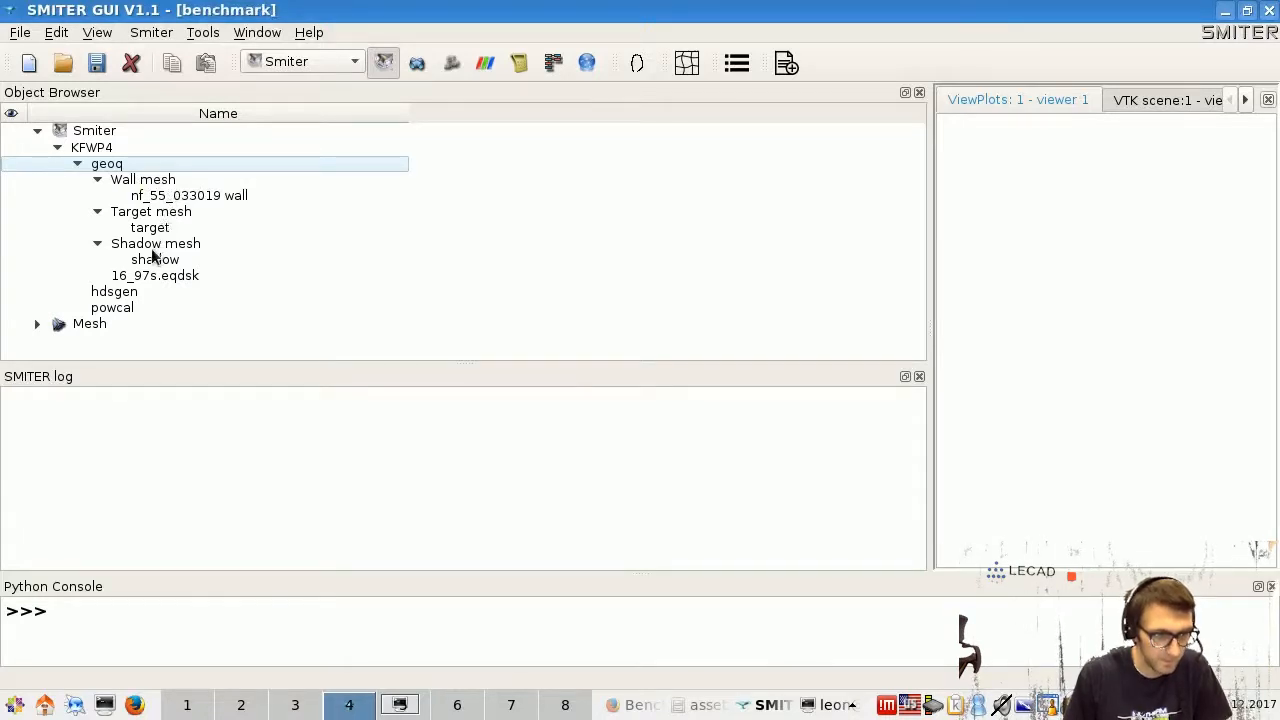
right_click(177, 200)
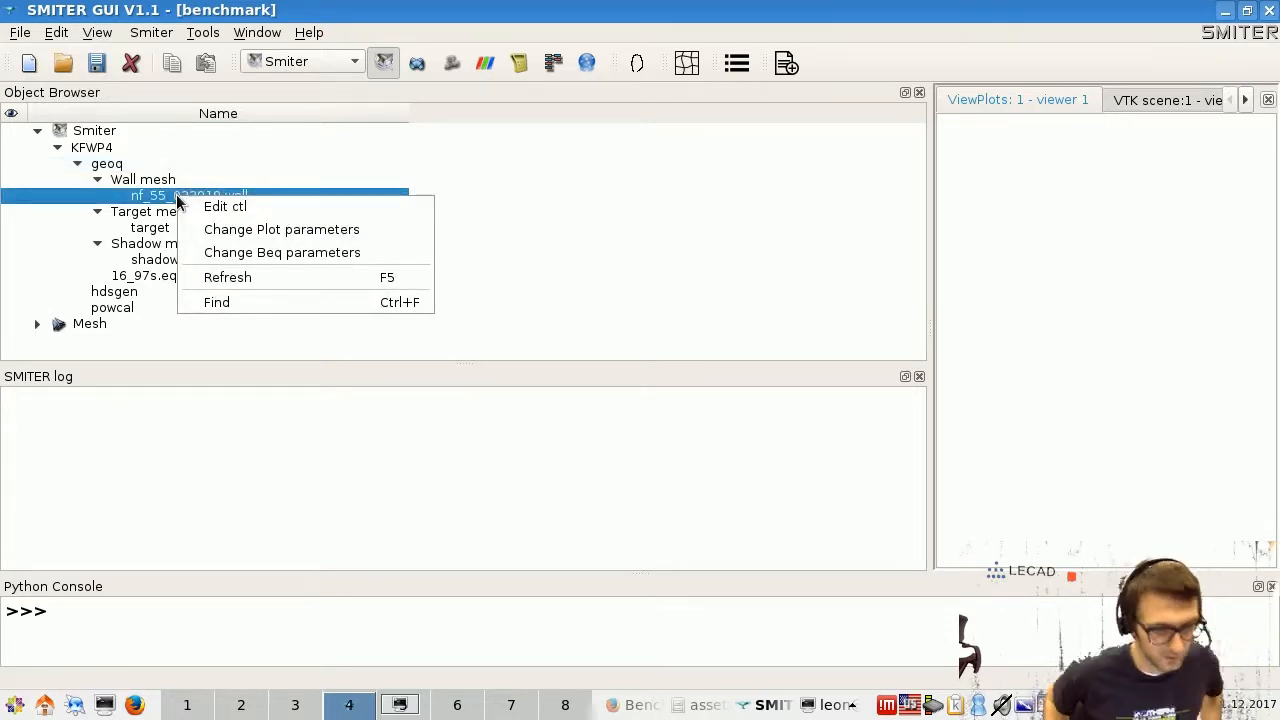
left_click(215, 206)
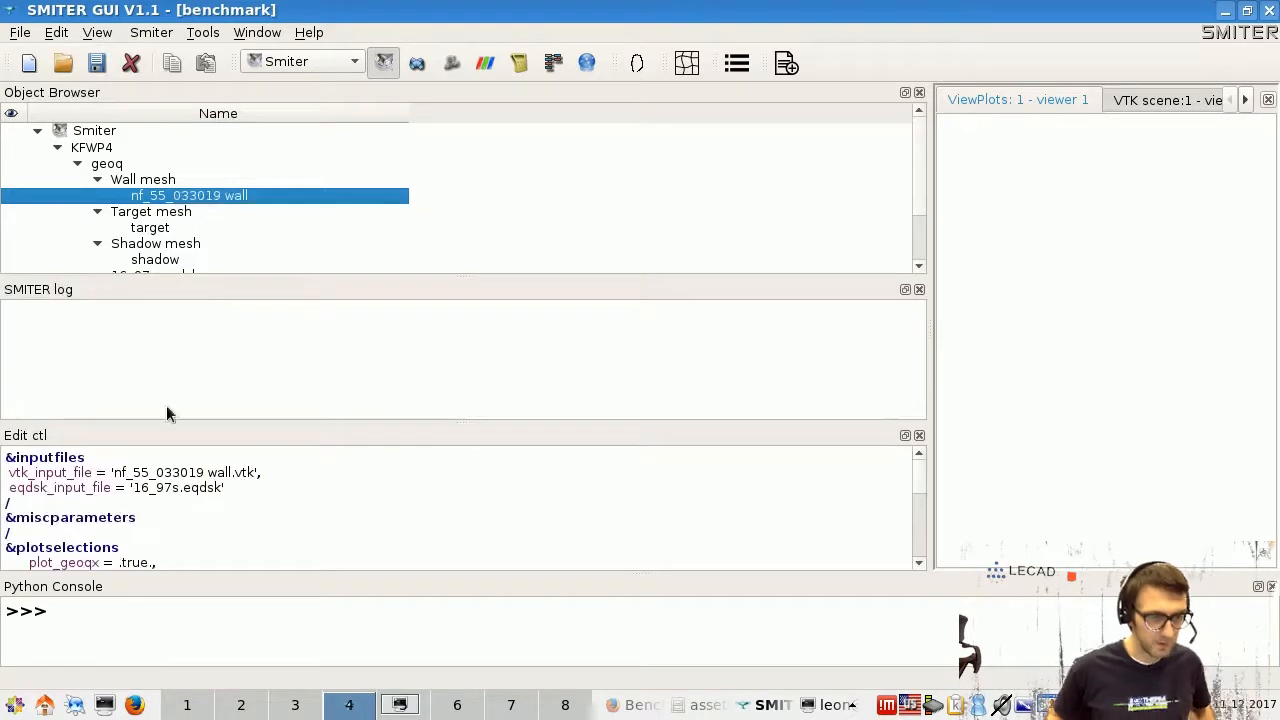
left_click_drag(151, 419, 157, 356)
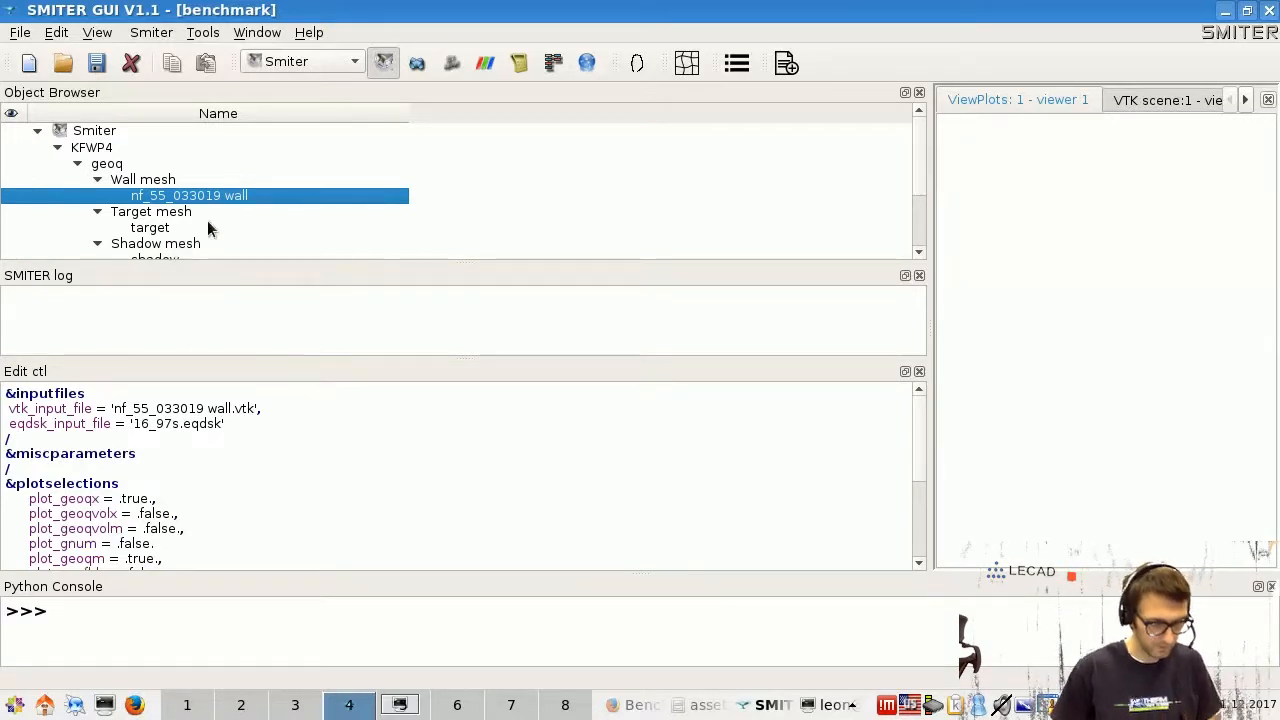
right_click(233, 197)
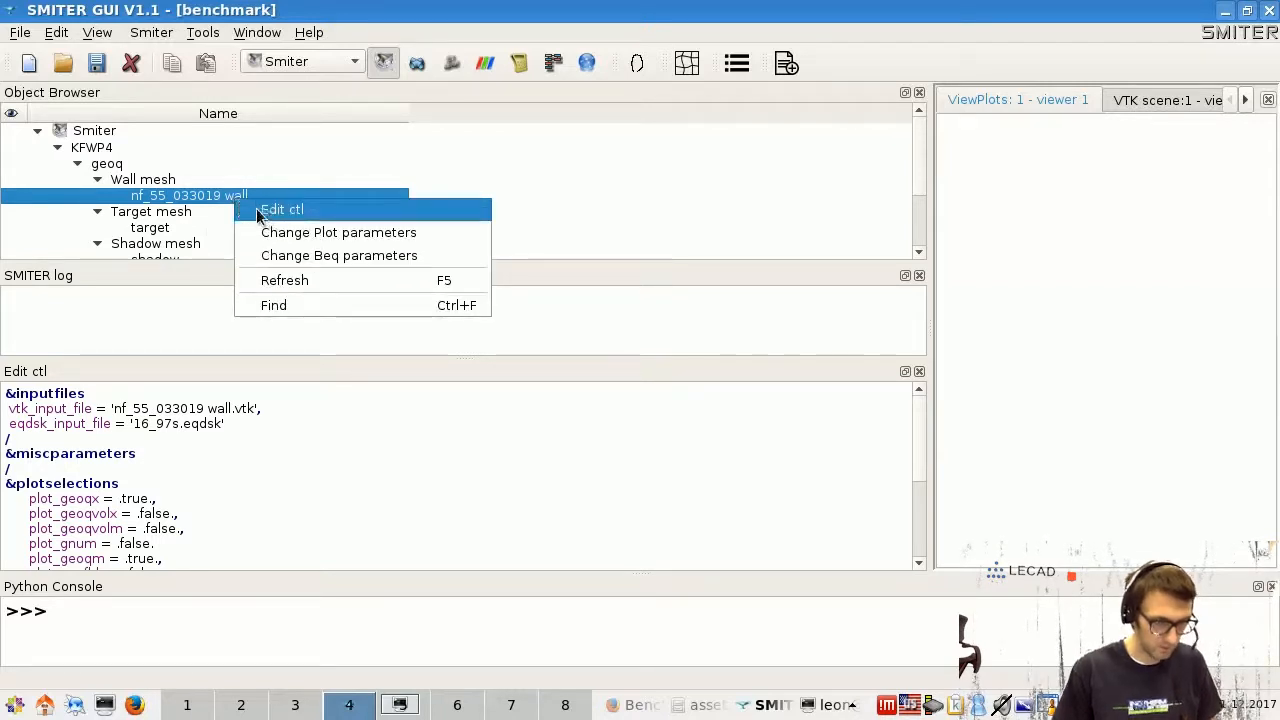
left_click(246, 371)
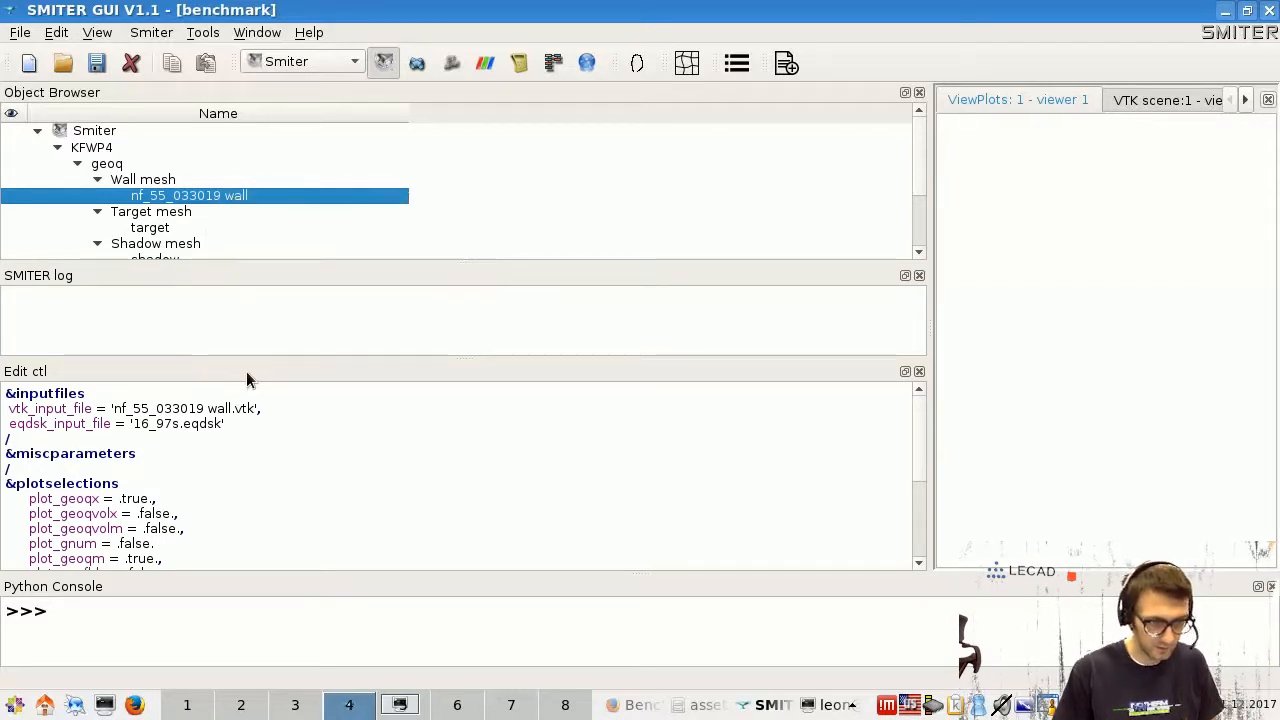
scroll(167, 461, "down", 2)
scroll(167, 461, "down", 3)
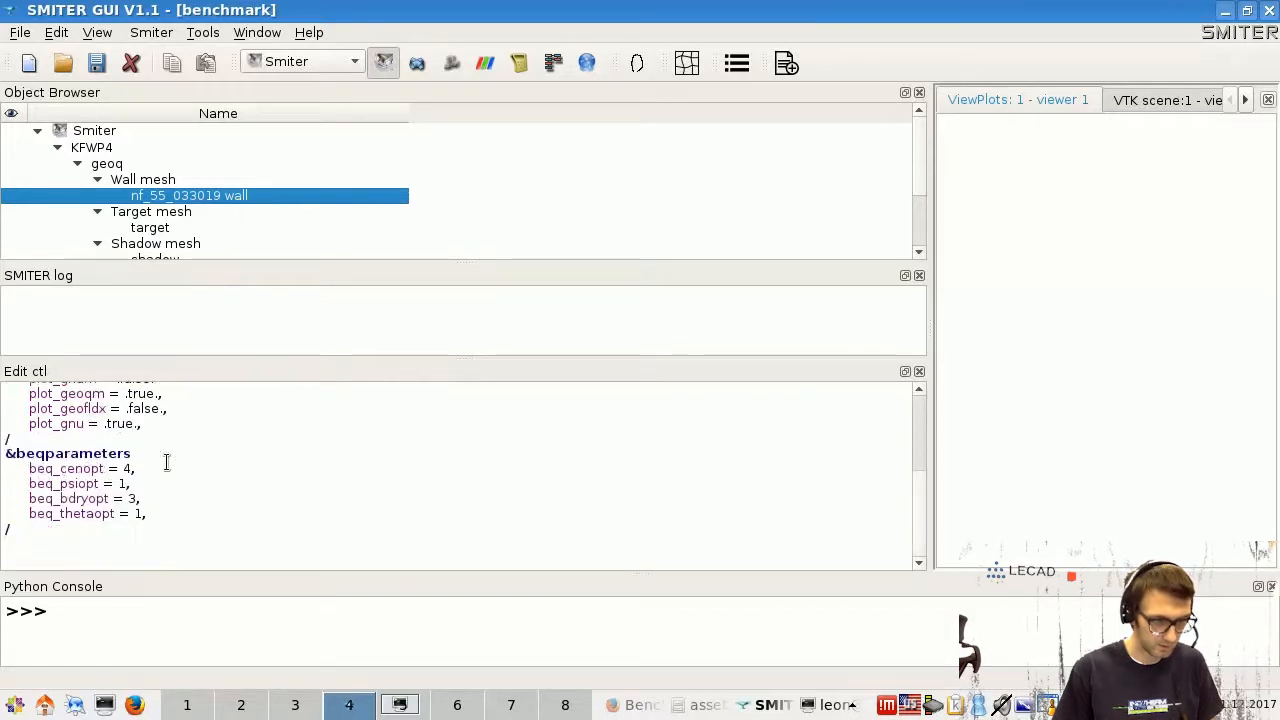
scroll(113, 498, "up", 3)
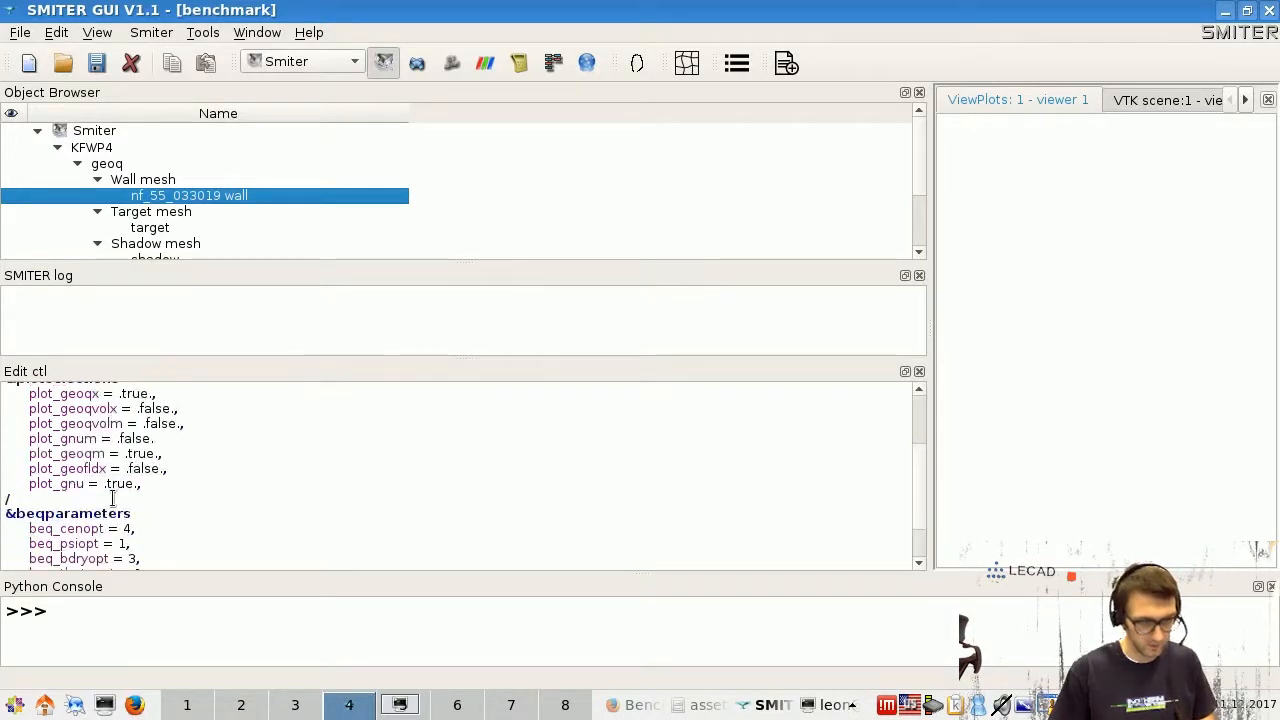
scroll(110, 470, "up", 1)
scroll(107, 462, "down", 2)
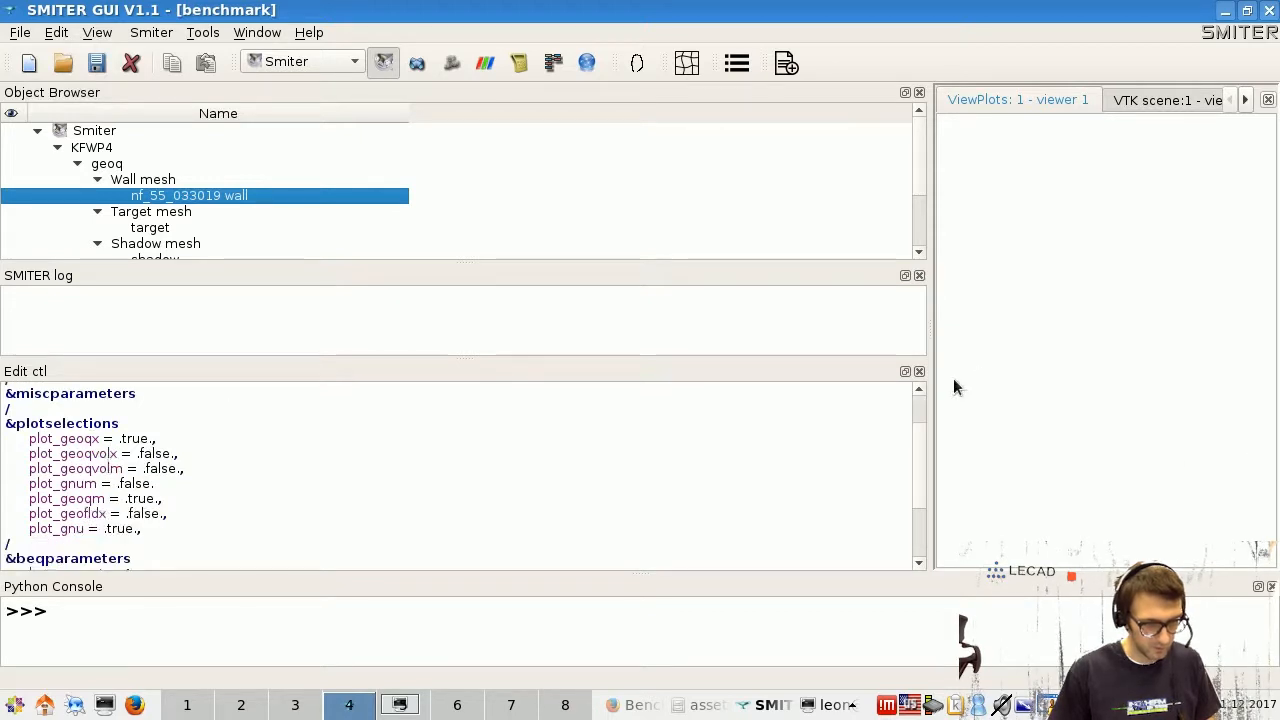
left_click(919, 373)
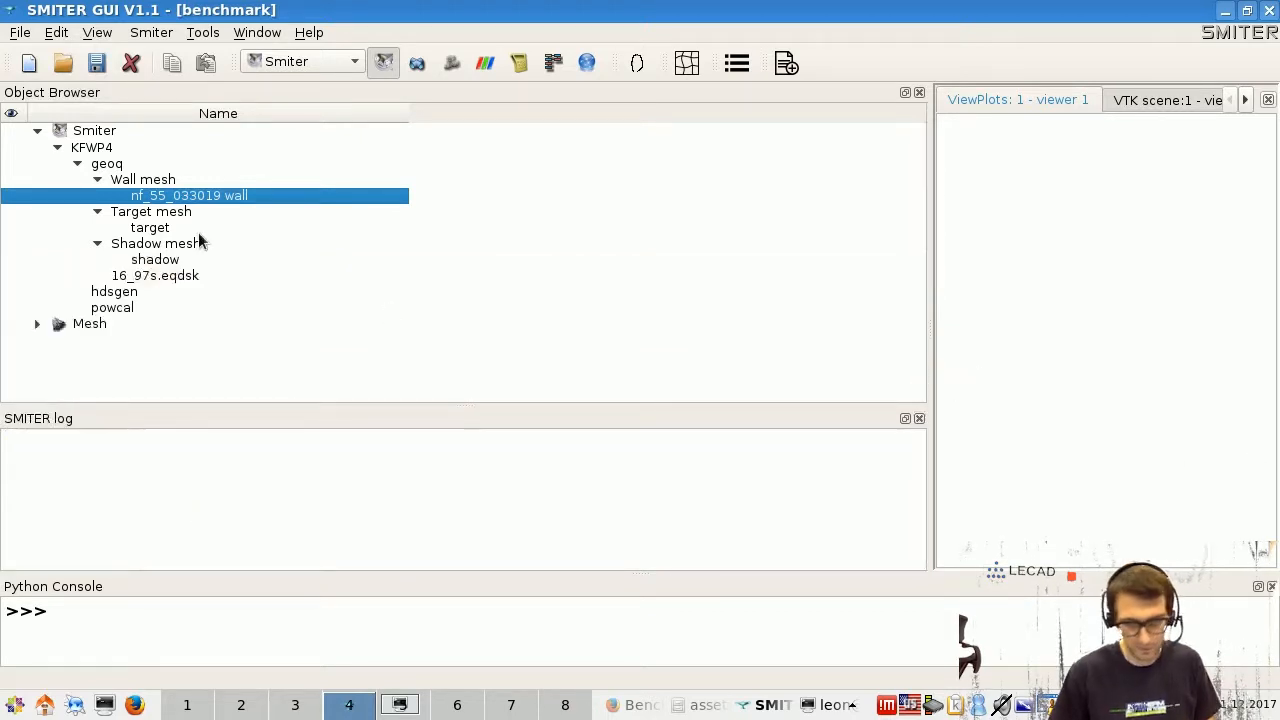
left_click(134, 294)
right_click(145, 292)
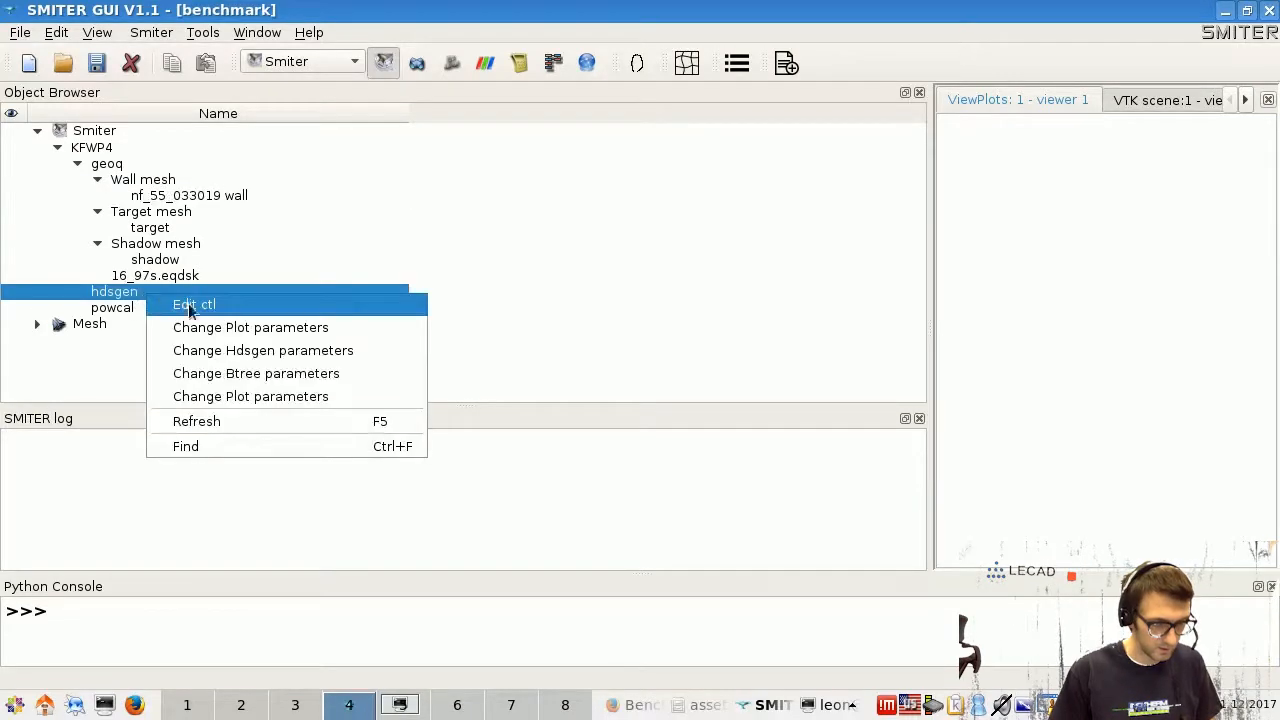
left_click(190, 303)
scroll(286, 499, "down", 1)
scroll(286, 499, "down", 3)
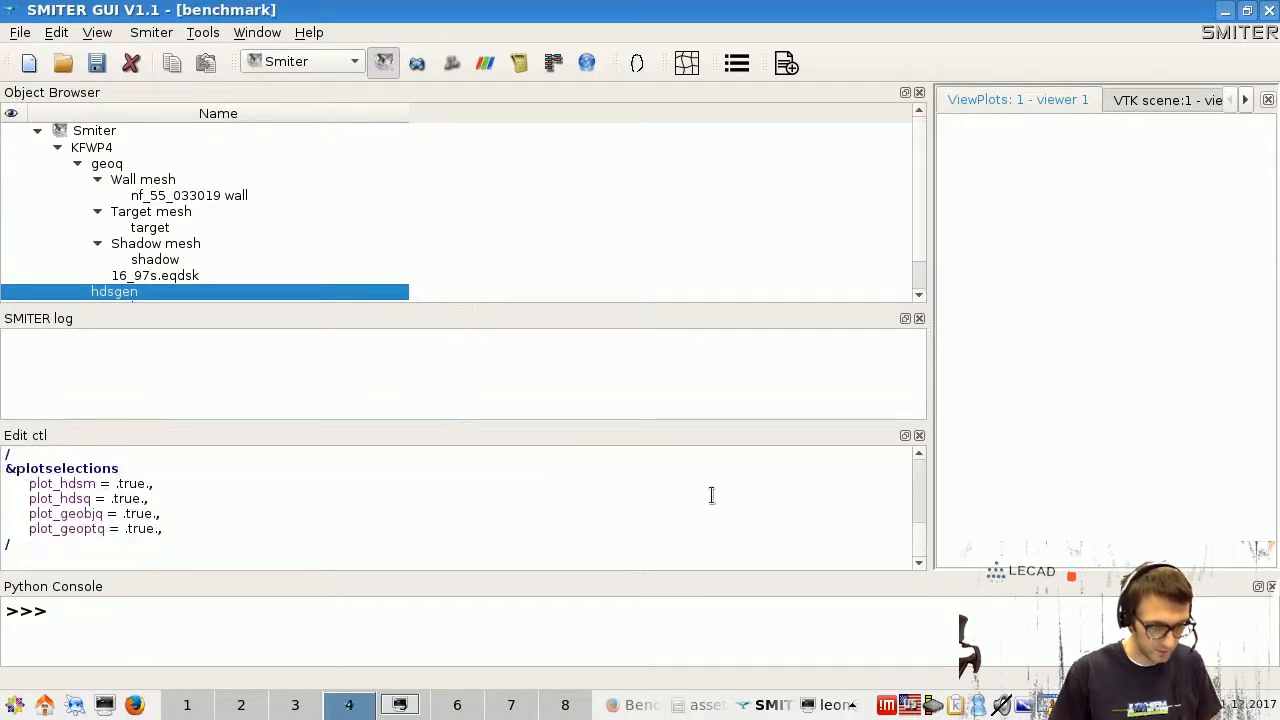
left_click(919, 436)
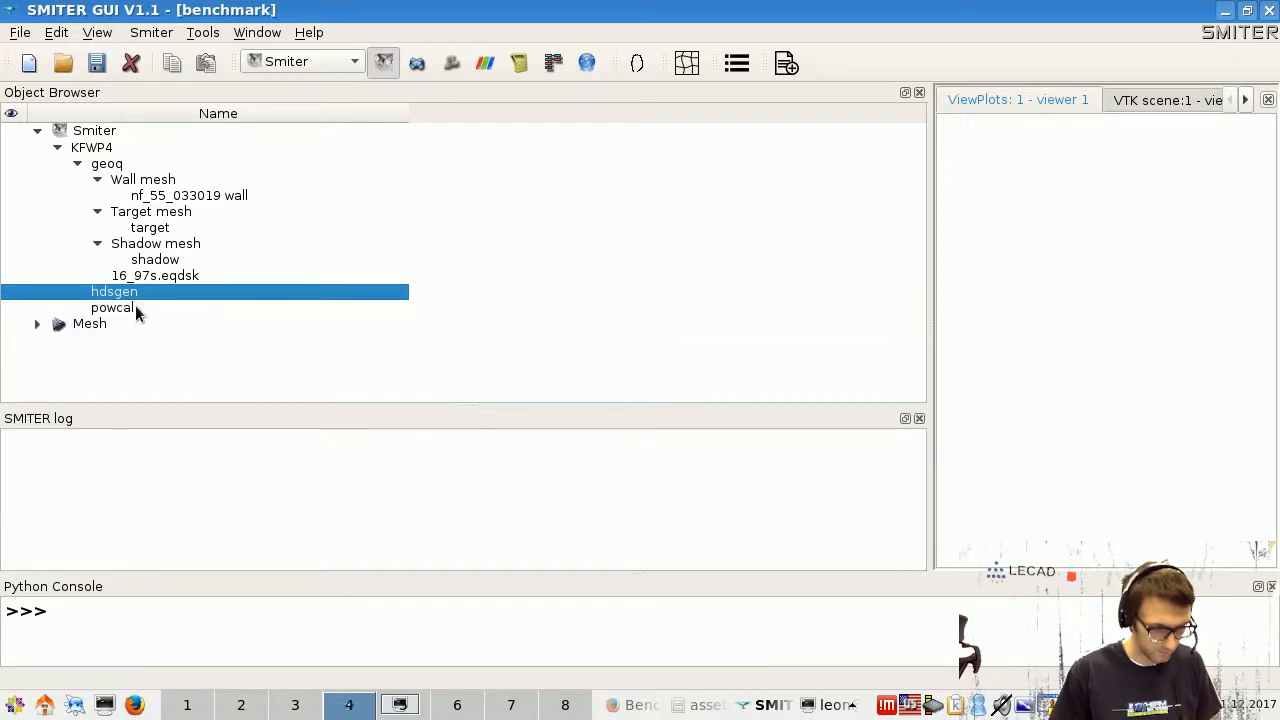
right_click(134, 306)
left_click(189, 312)
scroll(500, 524, "down", 4)
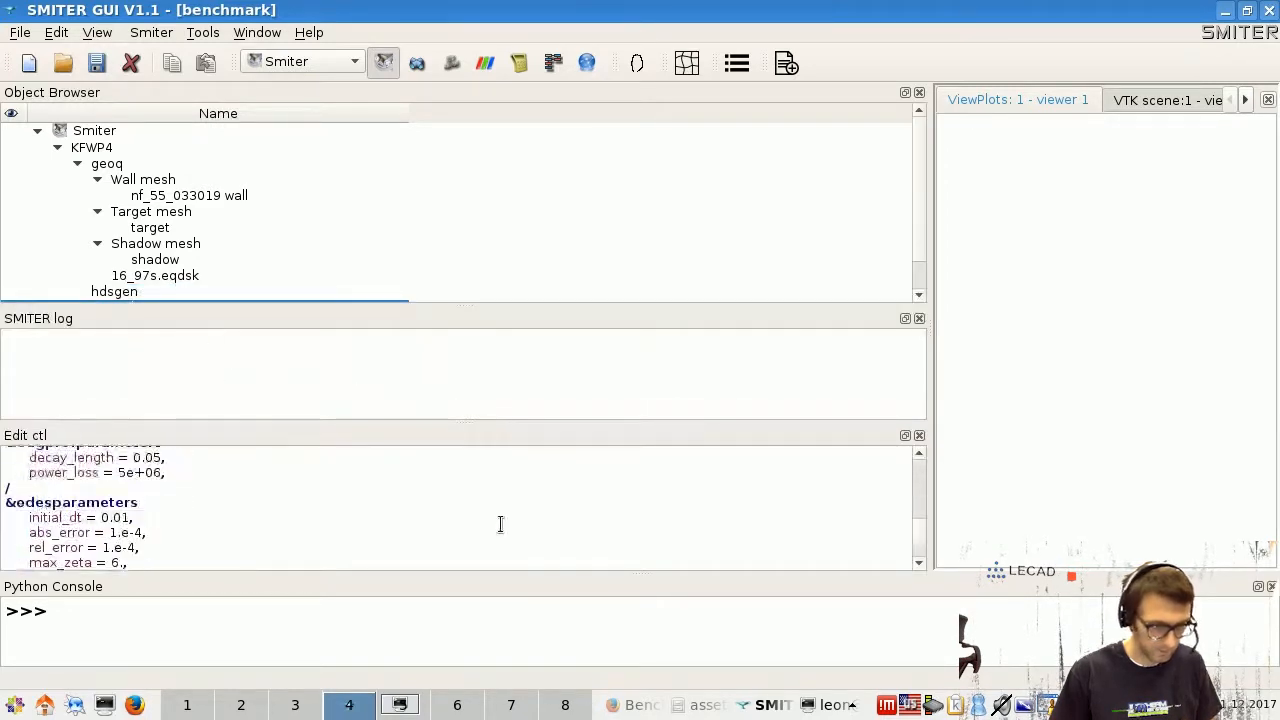
scroll(500, 524, "up", 4)
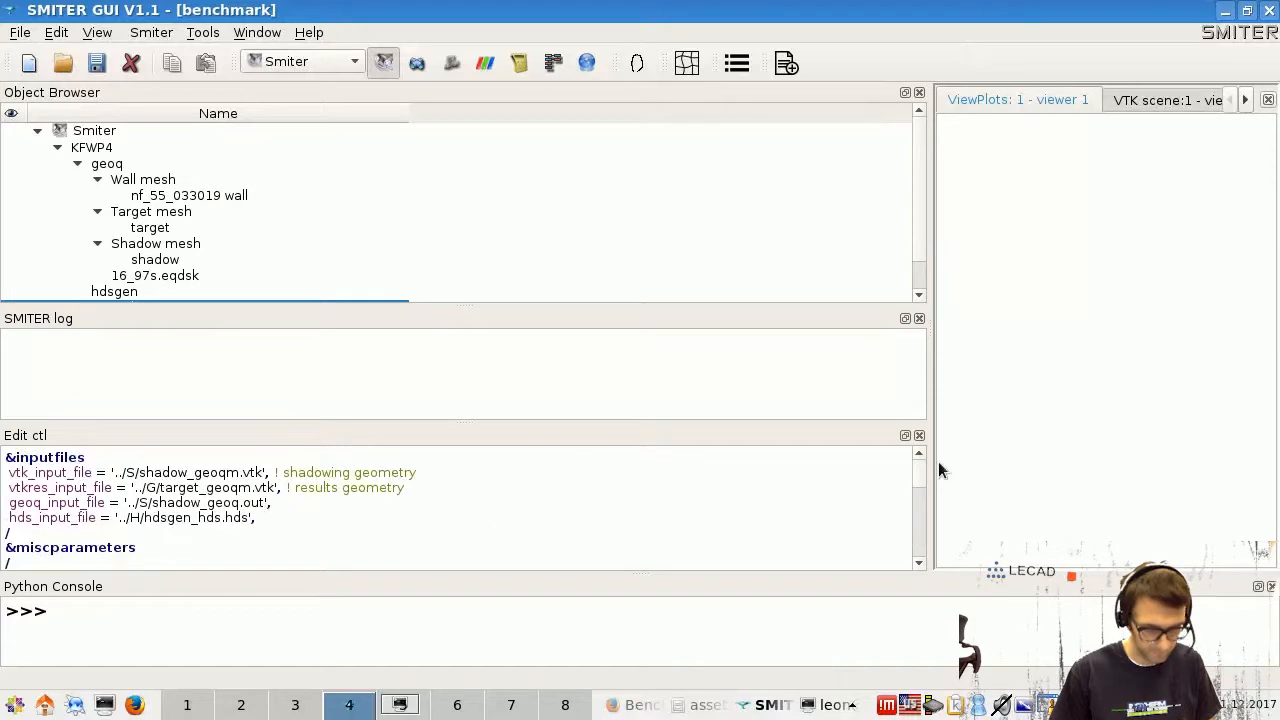
left_click(919, 436)
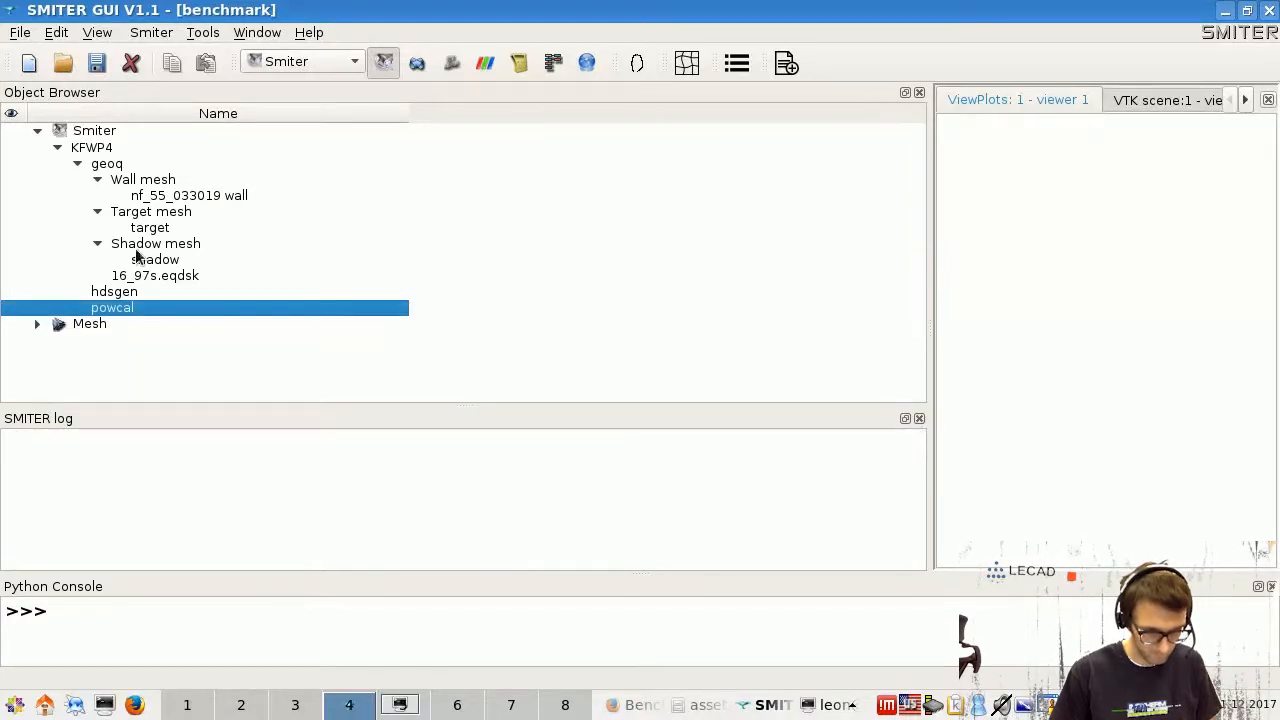
right_click(190, 196)
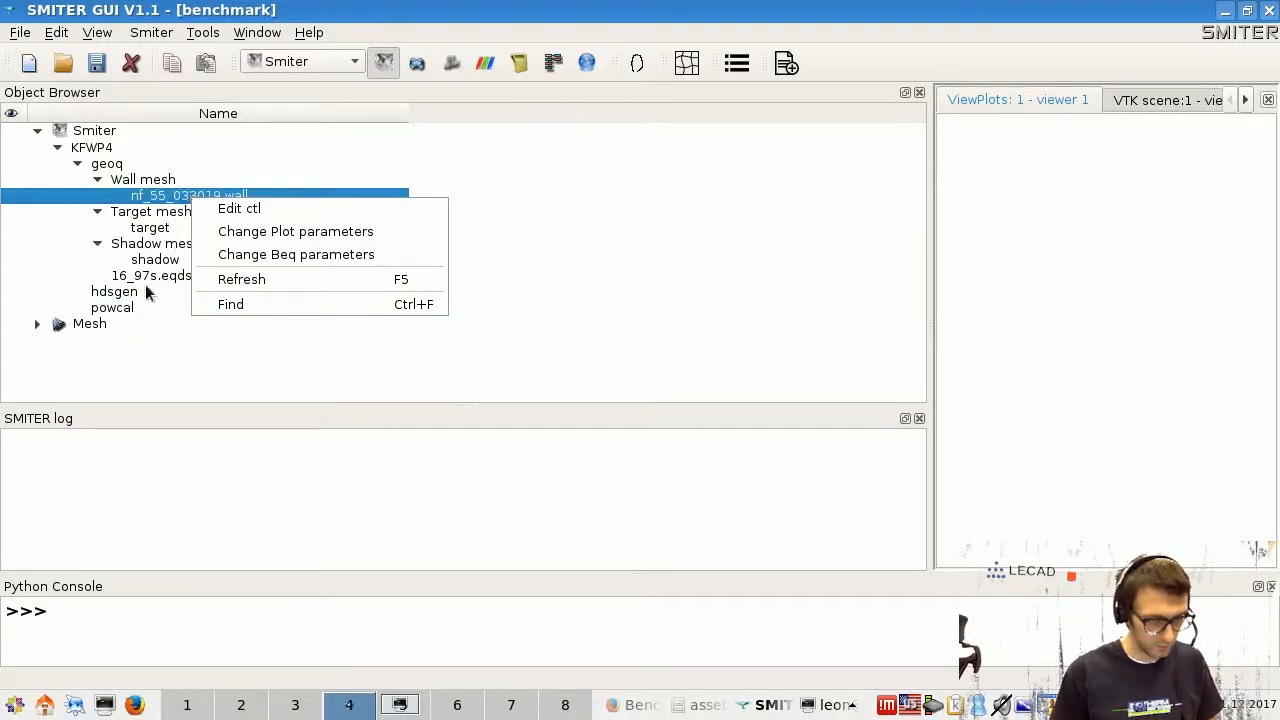
left_click(122, 311)
left_click(125, 309)
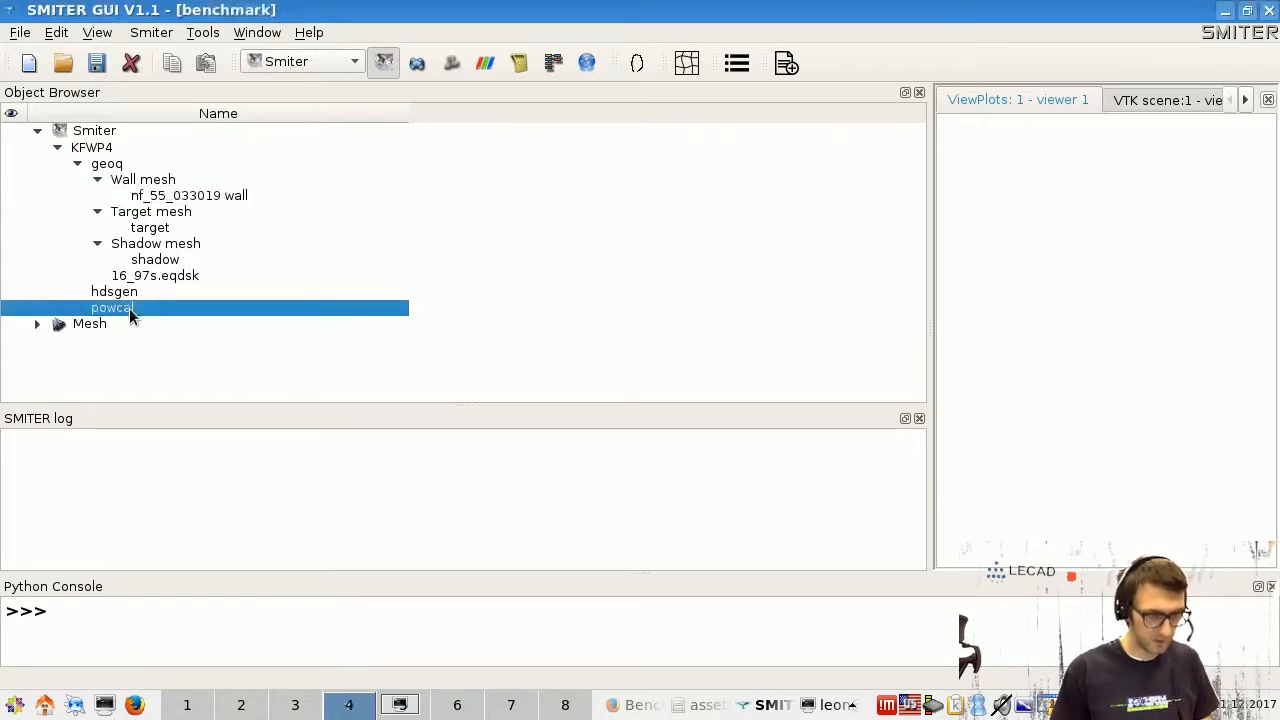
right_click(129, 309)
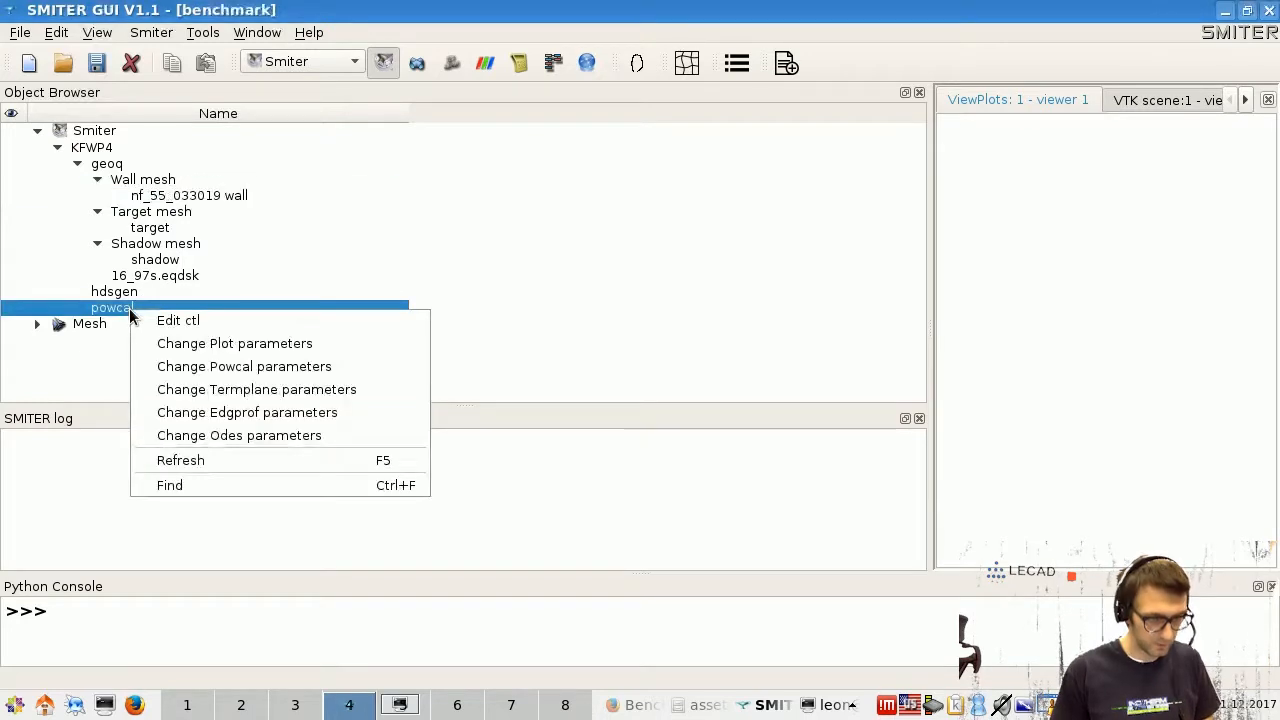
left_click(299, 412)
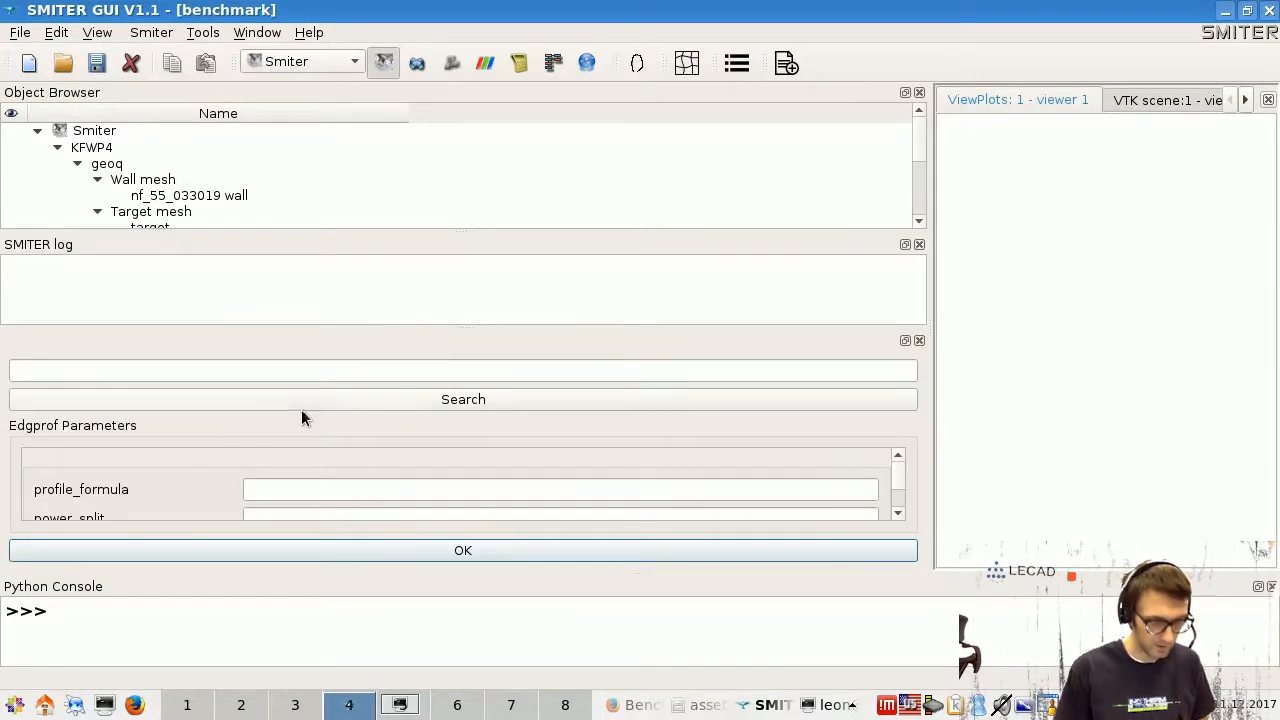
left_click_drag(529, 329, 520, 262)
scroll(603, 455, "down", 5)
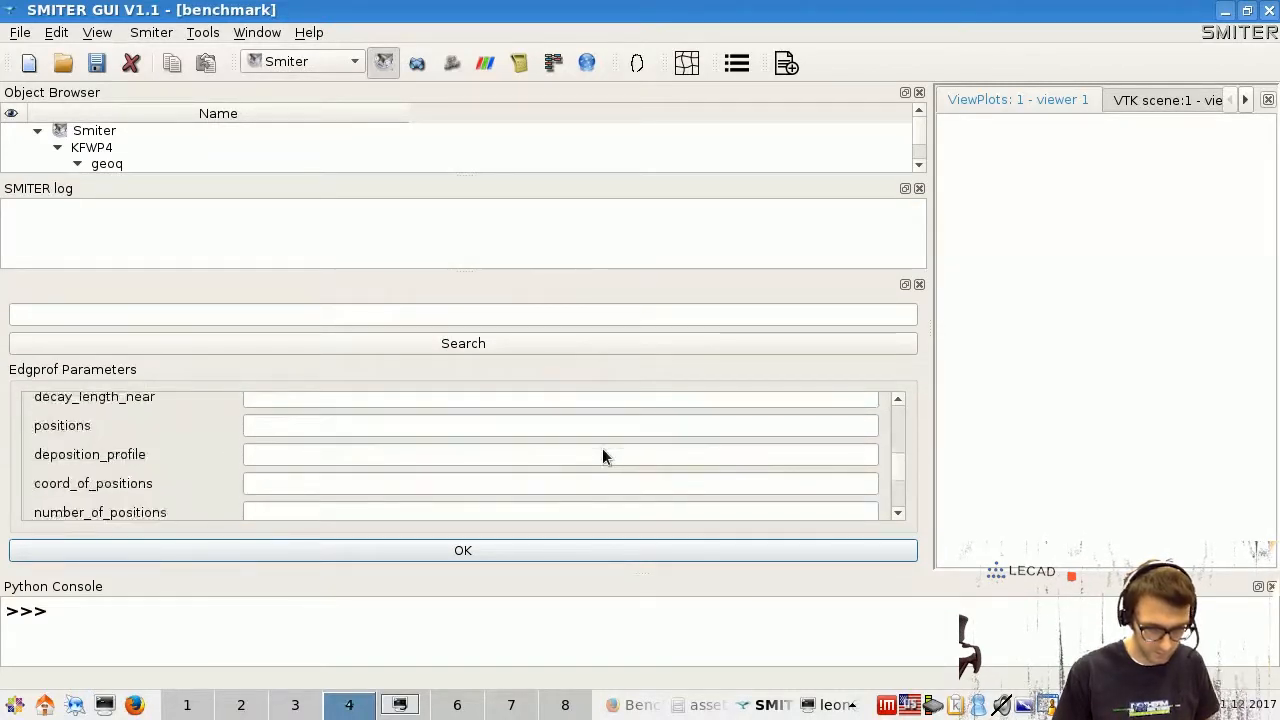
scroll(603, 456, "up", 5)
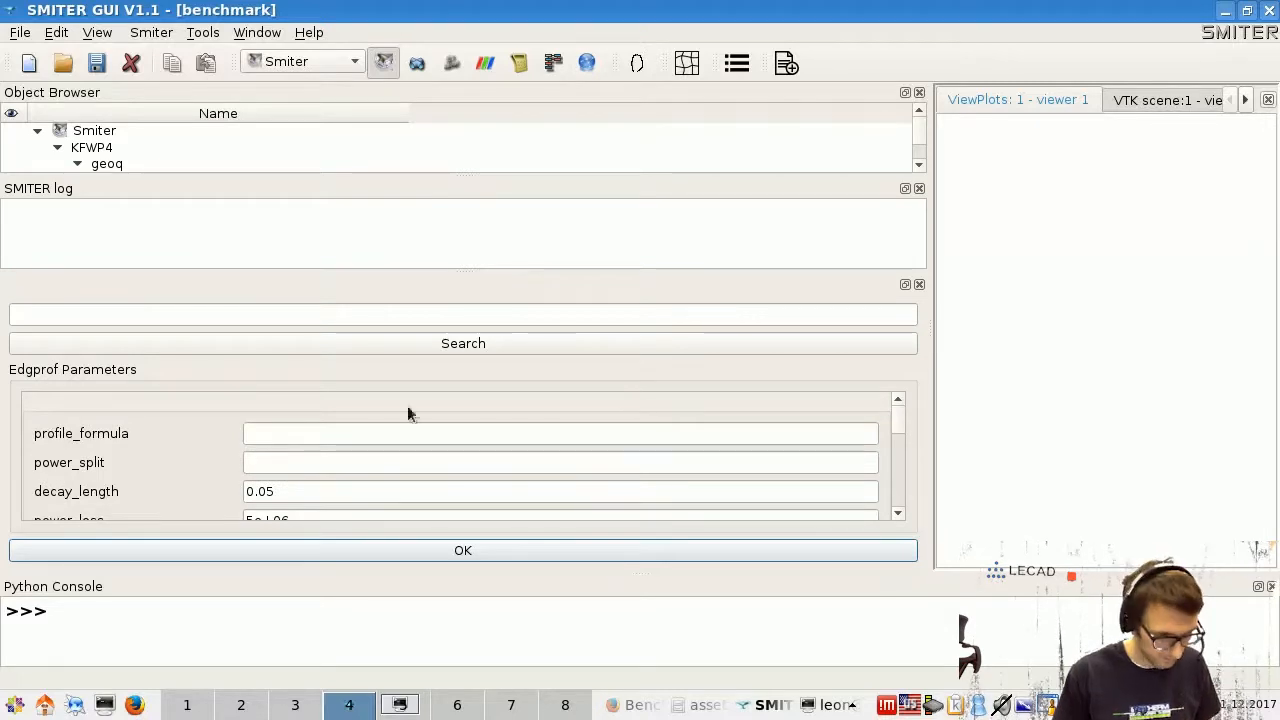
left_click(919, 285)
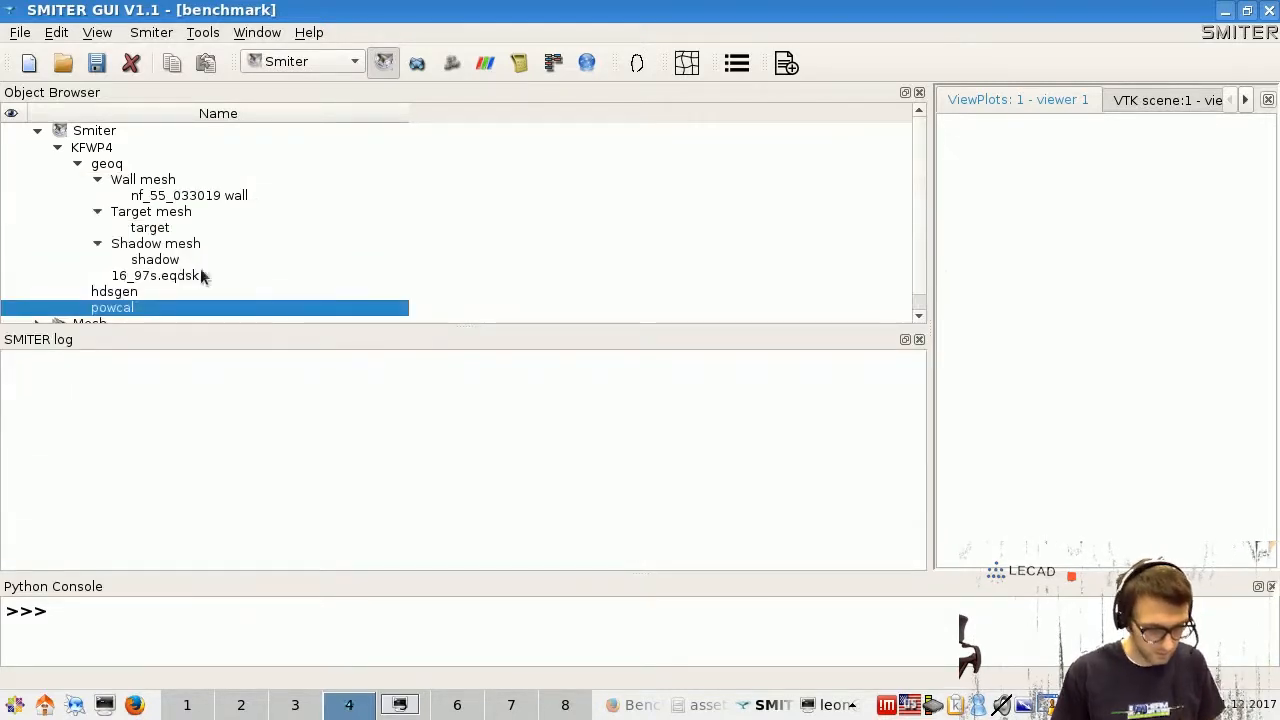
left_click_drag(773, 328, 681, 455)
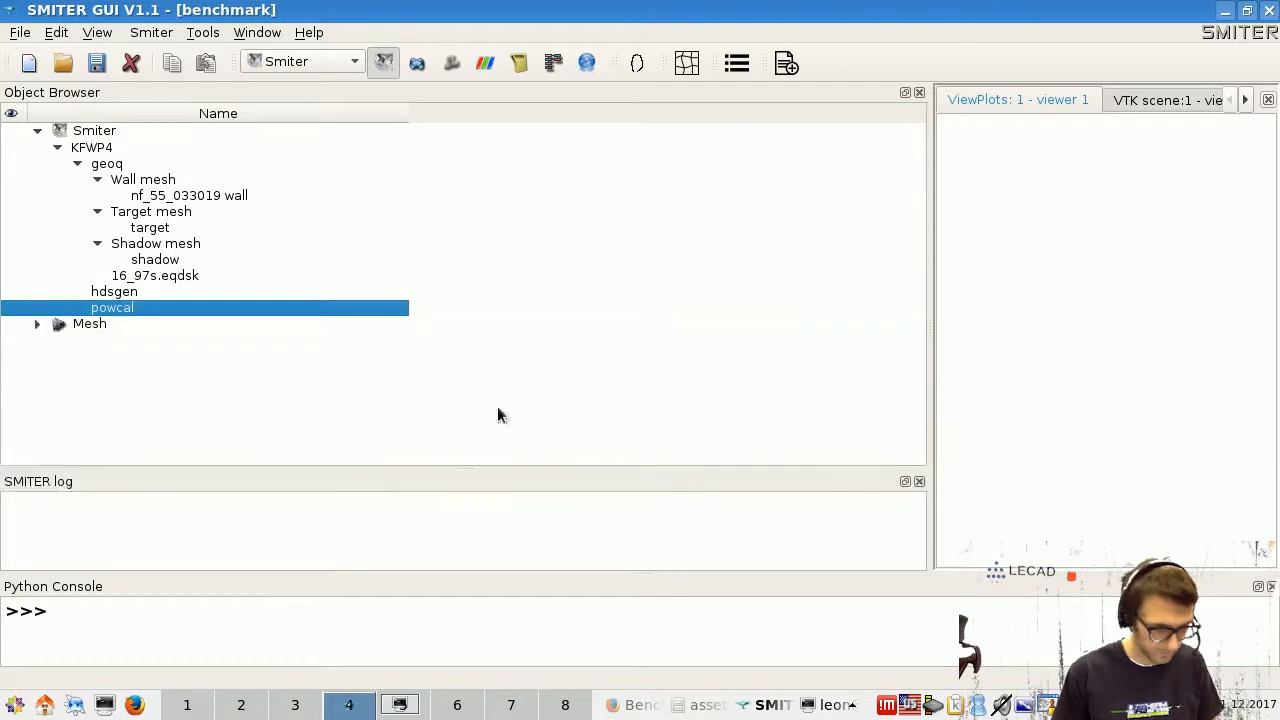
left_click(128, 293)
- Append 00 to the Hdsgen limit_geobj_in_bin value and save the Hdsgen parameters
right_click(128, 293)
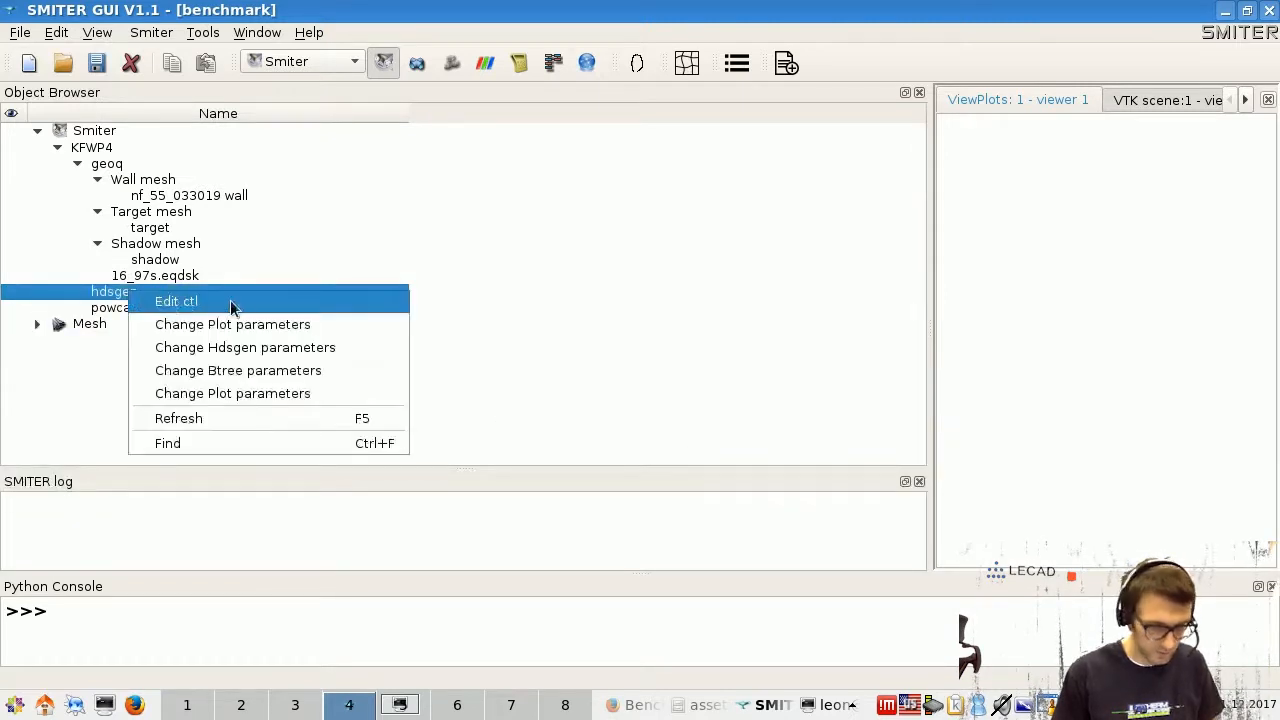
left_click(279, 350)
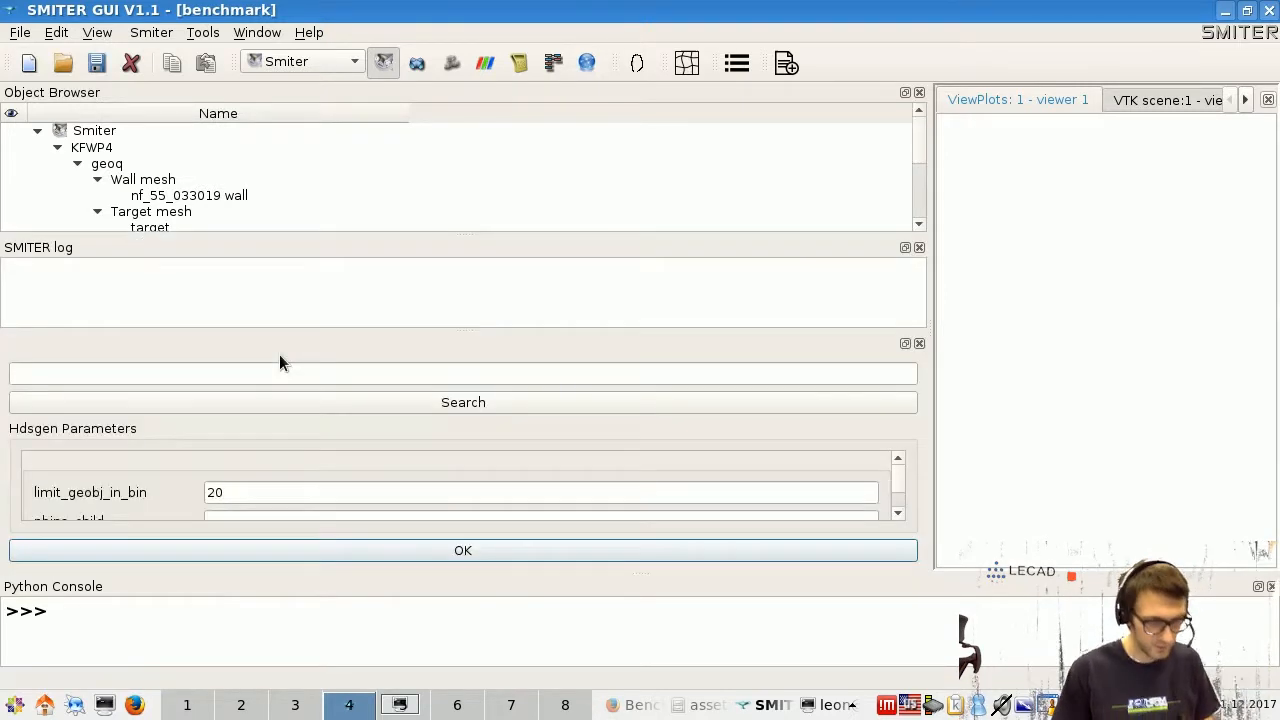
left_click(251, 491)
type("00")
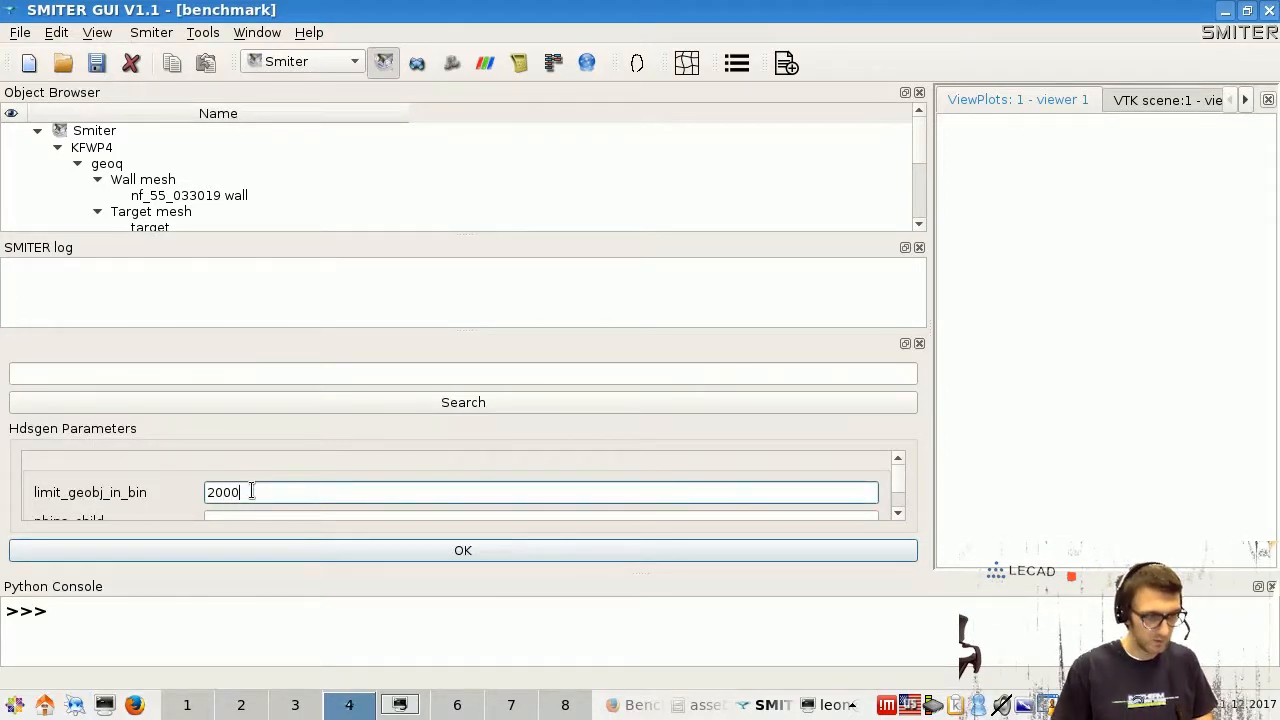
left_click(453, 549)
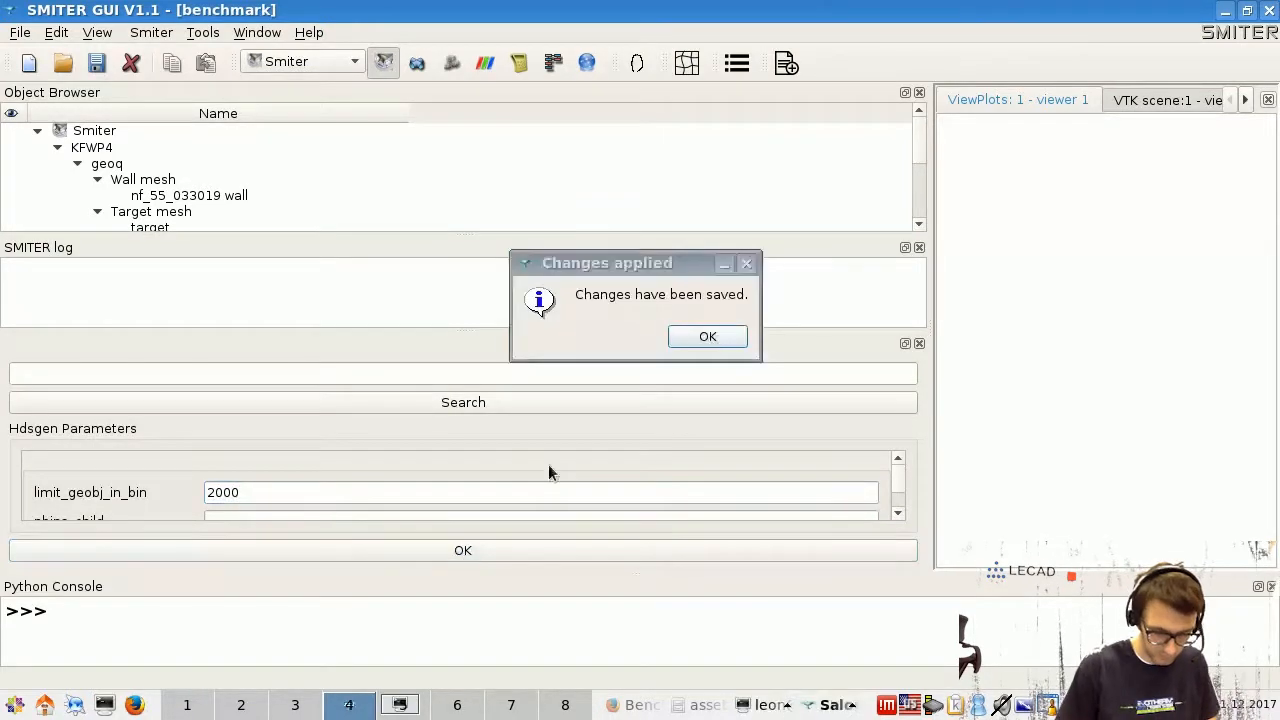
left_click(707, 336)
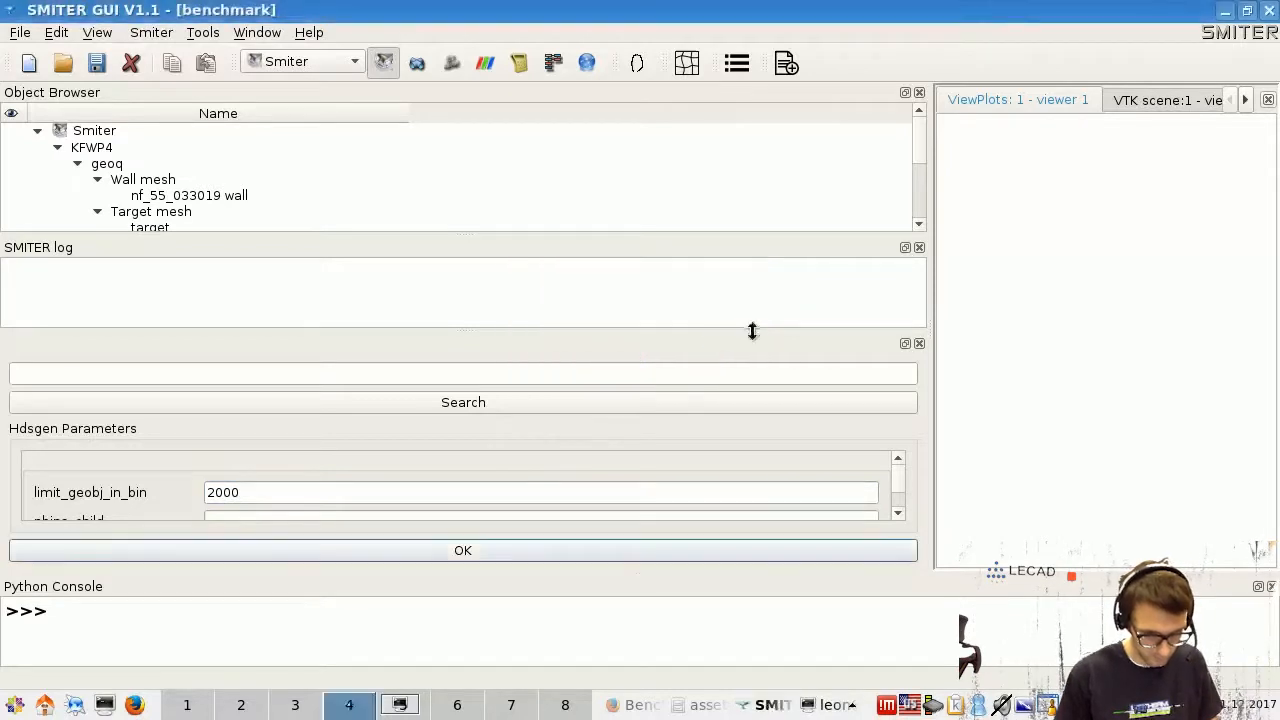
left_click(919, 343)
- Set hdsgen Btree parameter btree_sizel to 200000000, save, and close the panel
right_click(165, 294)
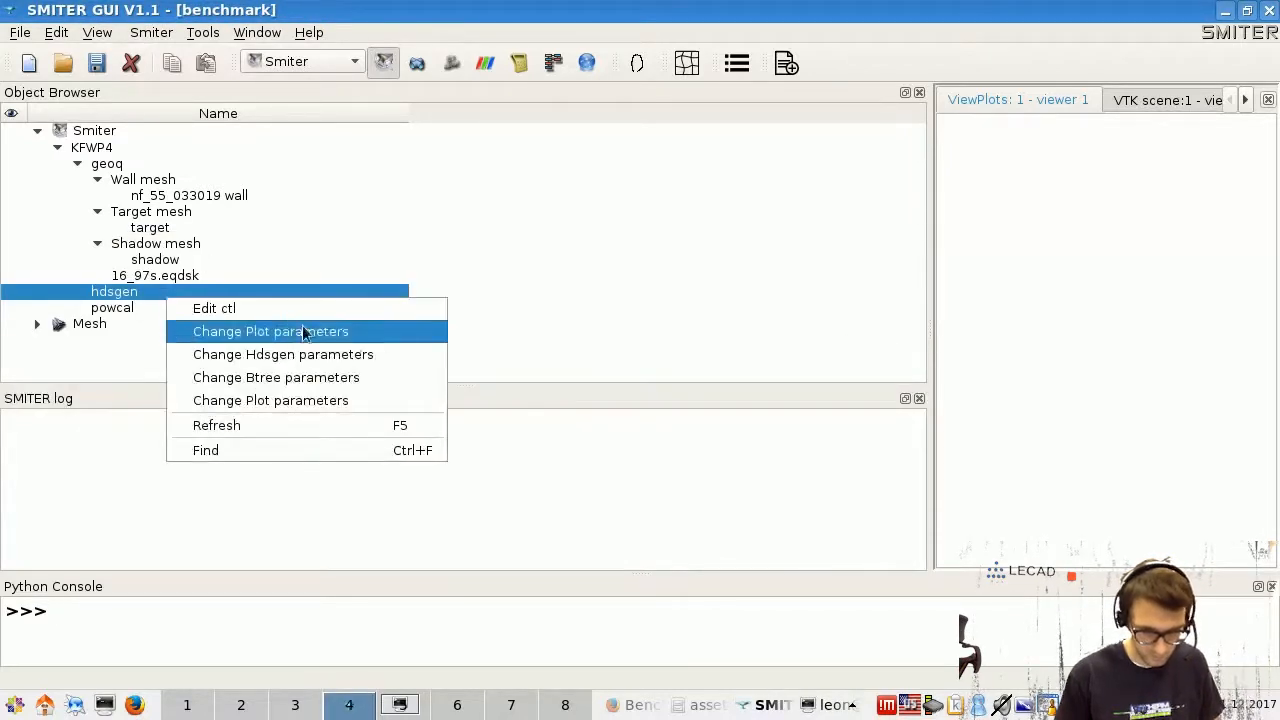
left_click(350, 379)
scroll(351, 481, "down", 3)
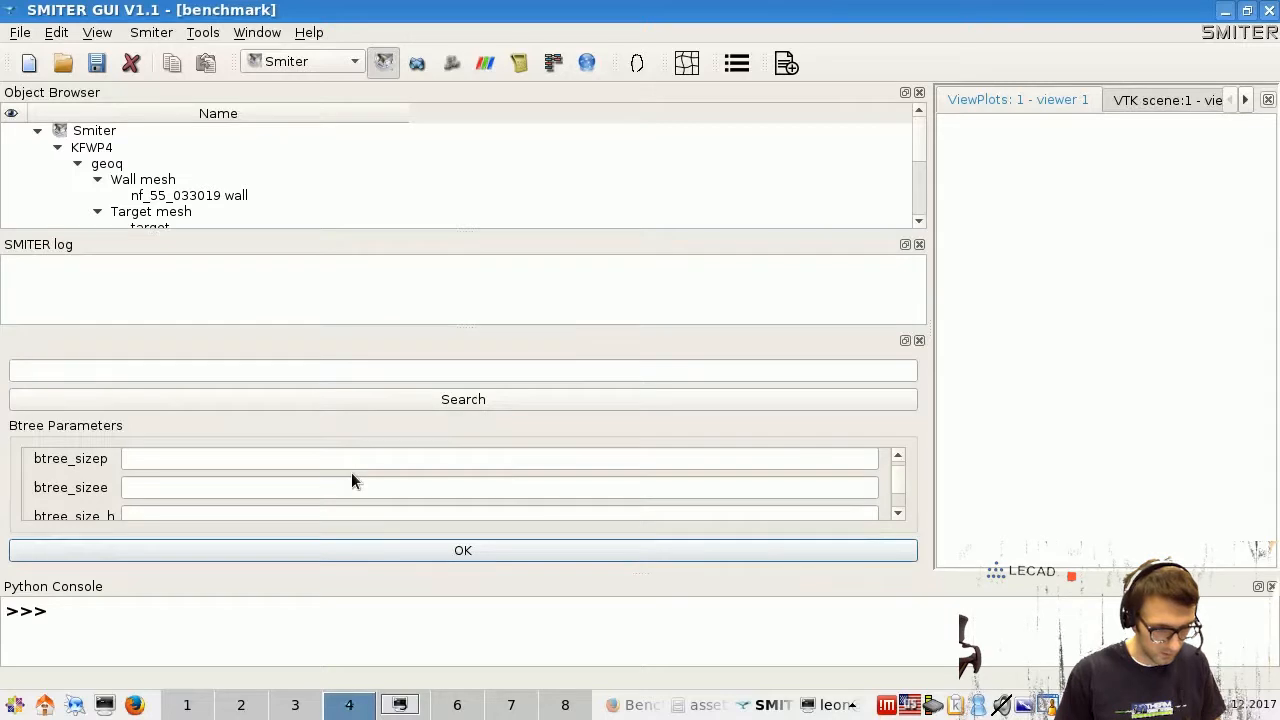
left_click(263, 484)
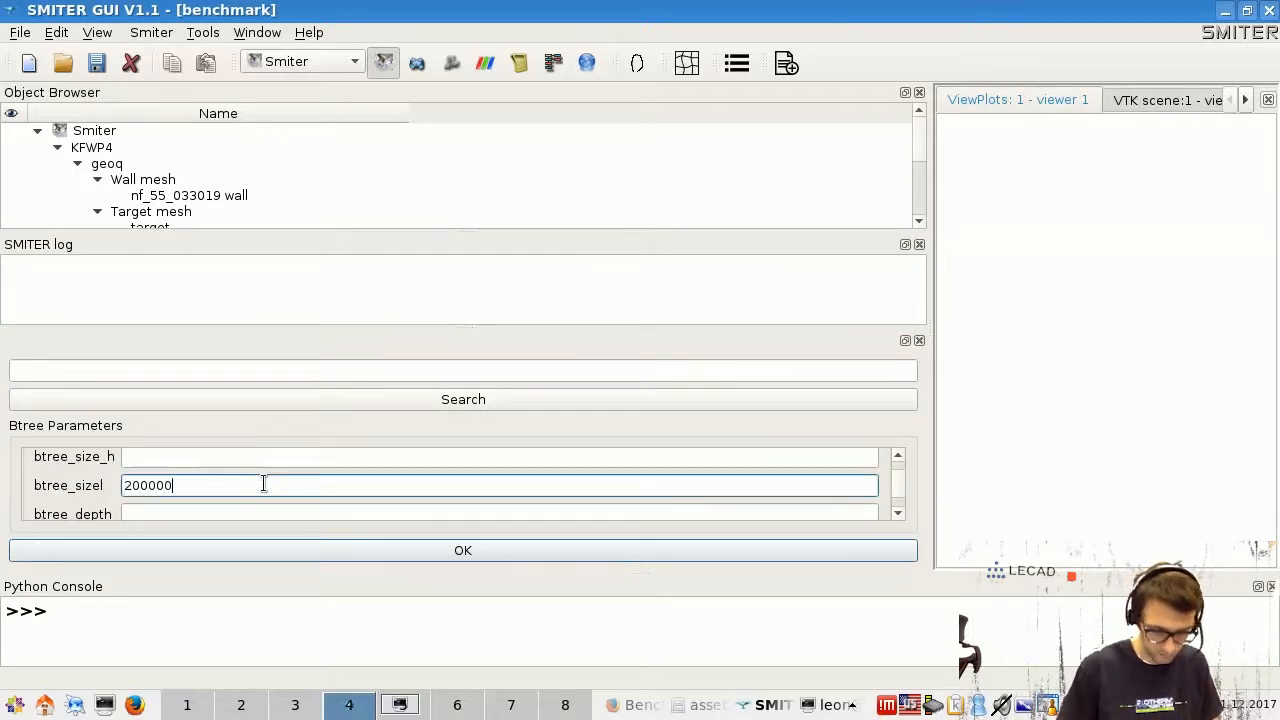
type("200000000")
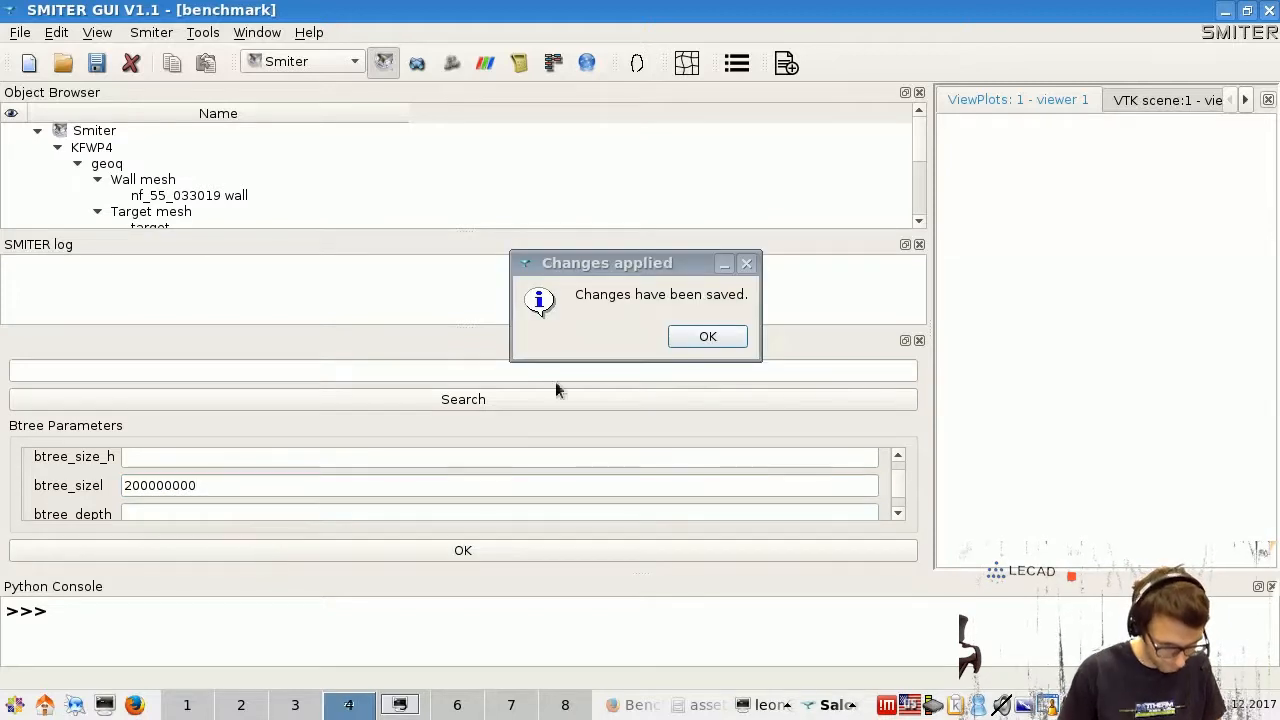
left_click(702, 336)
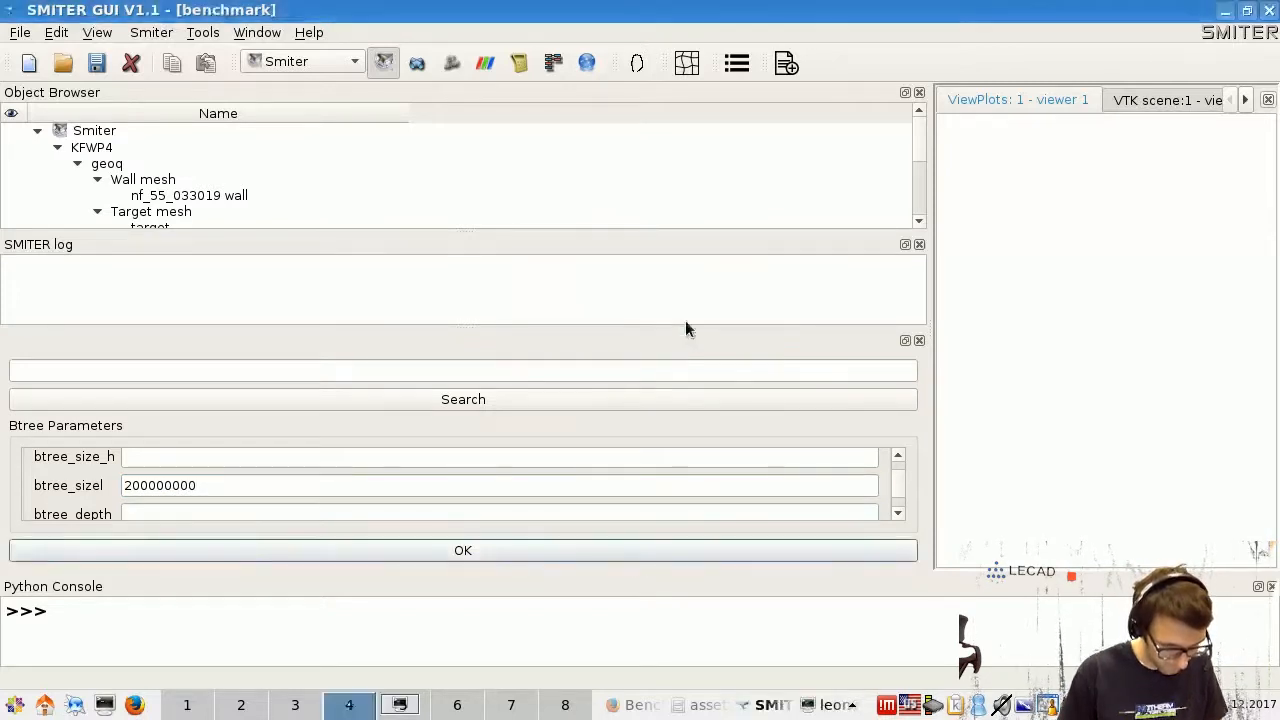
left_click(919, 341)
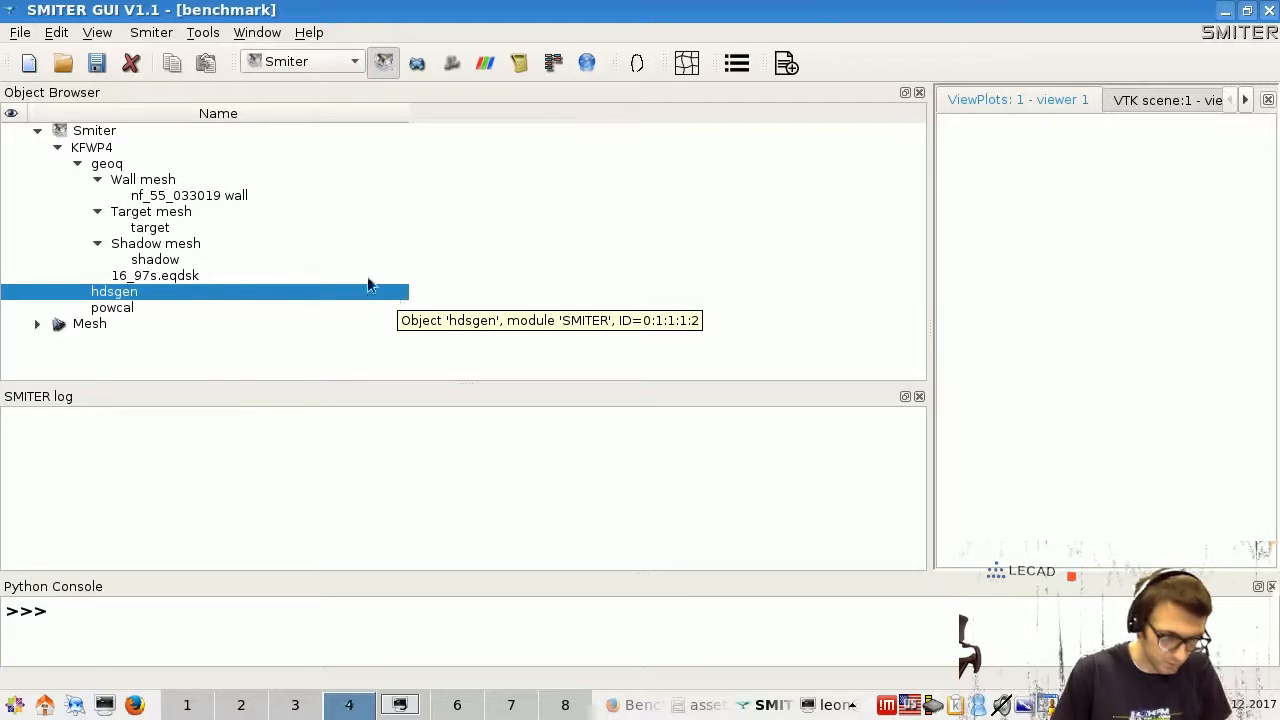
- Insert a 'beq_rmove =25' line after beq_thetaopt in the nf_55_033019 wall control file
left_click(211, 195)
right_click(211, 195)
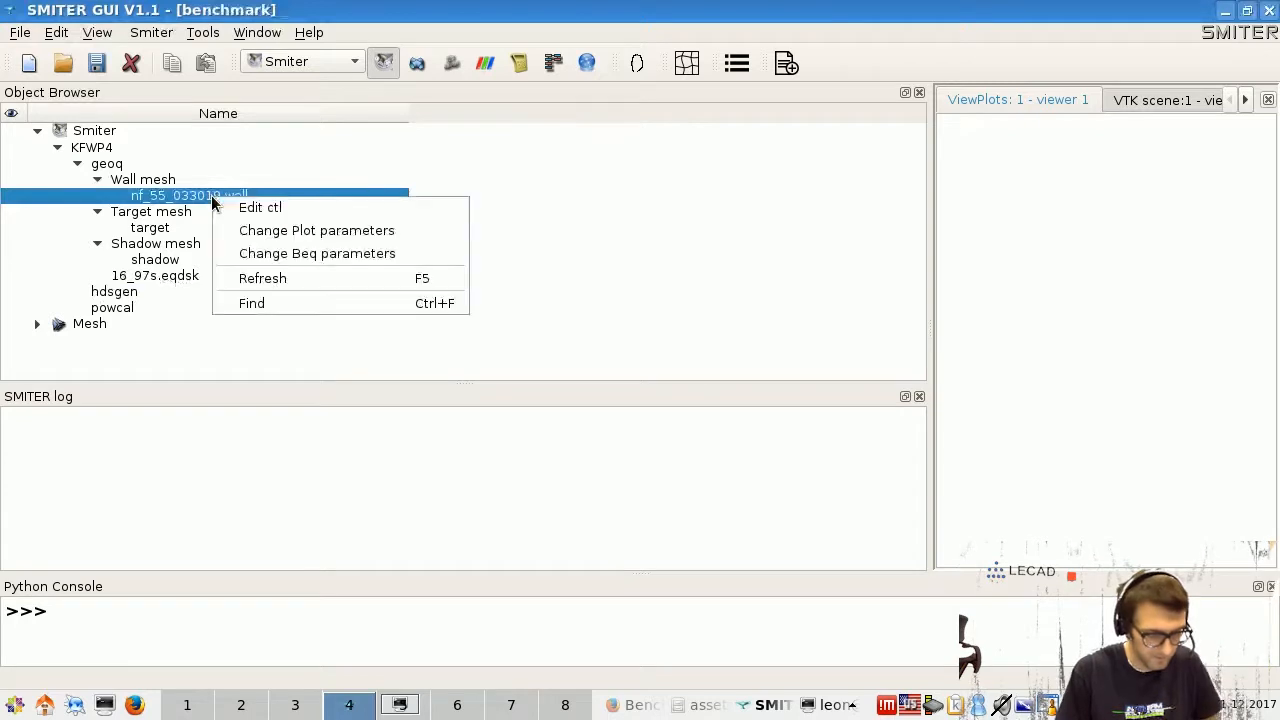
left_click(288, 210)
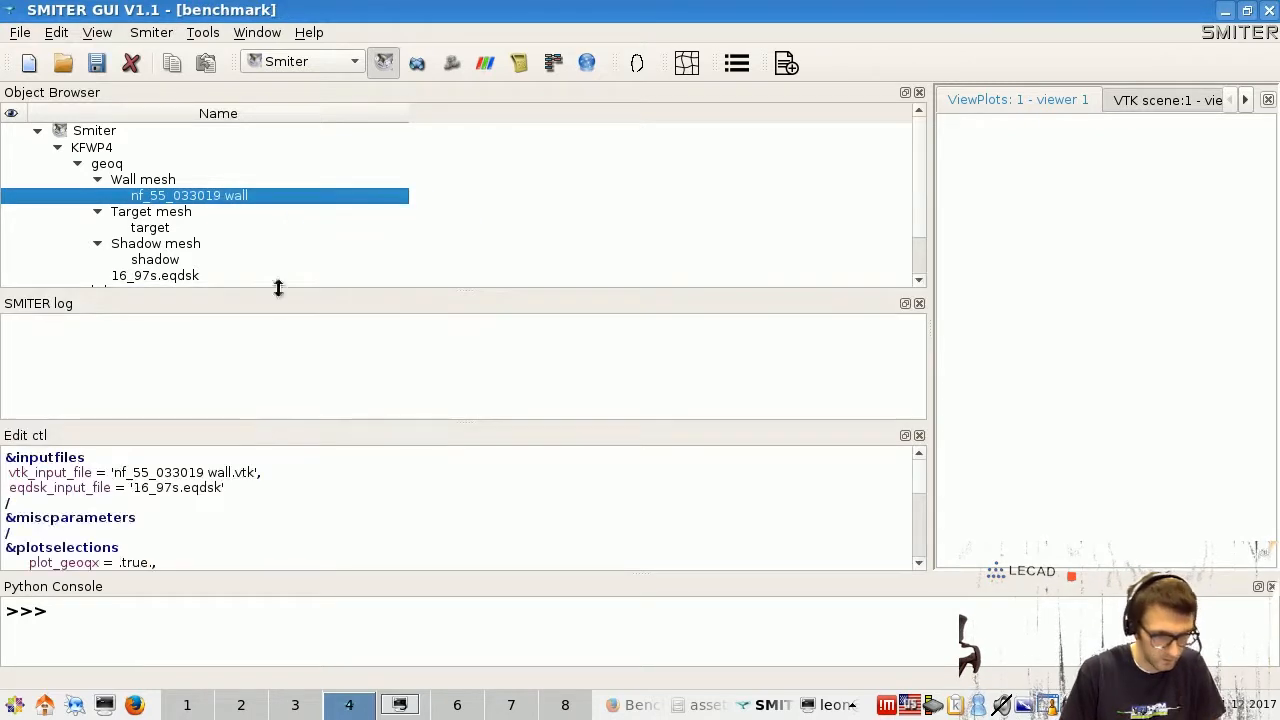
scroll(245, 518, "down", 5)
scroll(245, 518, "down", 1)
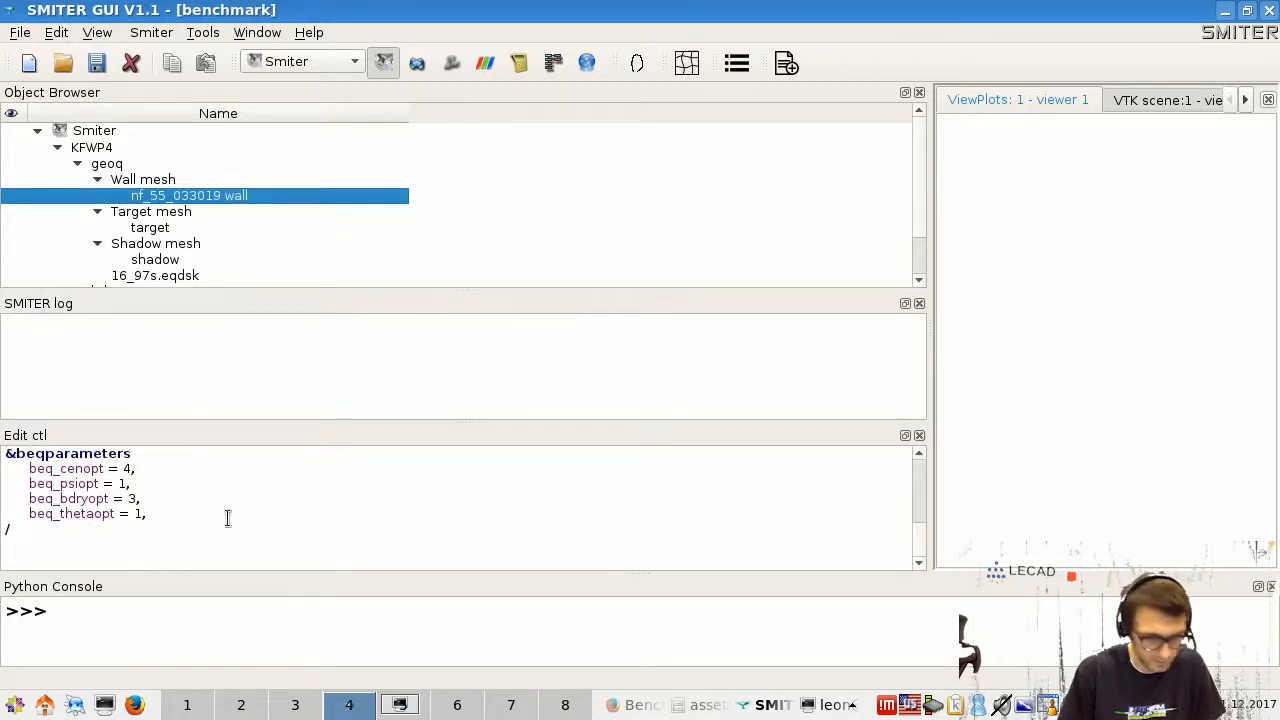
left_click(205, 517)
key("Return")
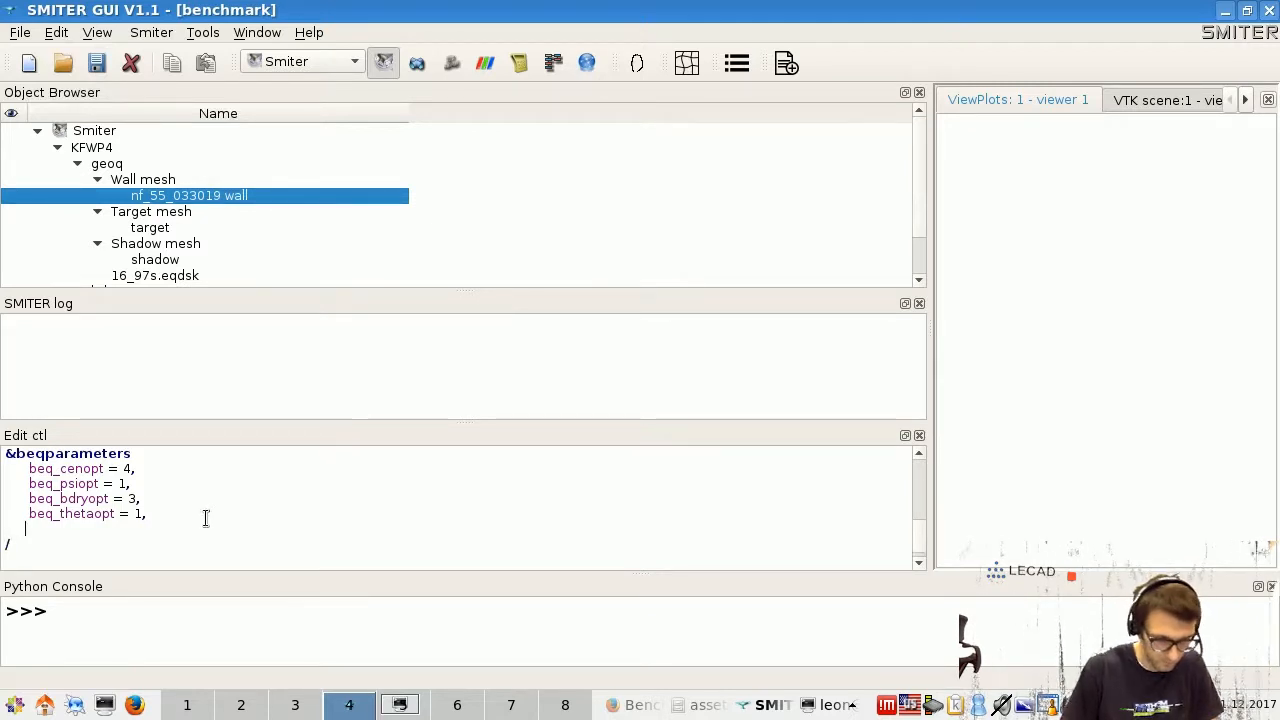
type("beq")
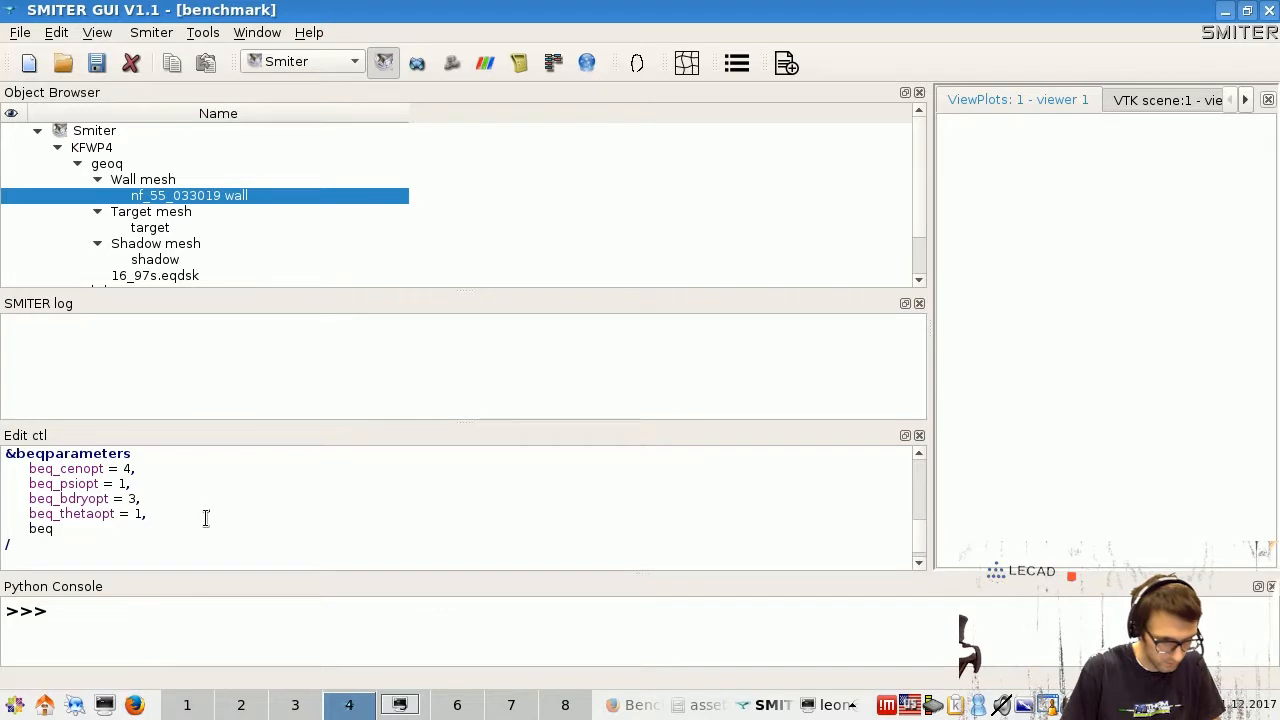
type("_rmove =25")
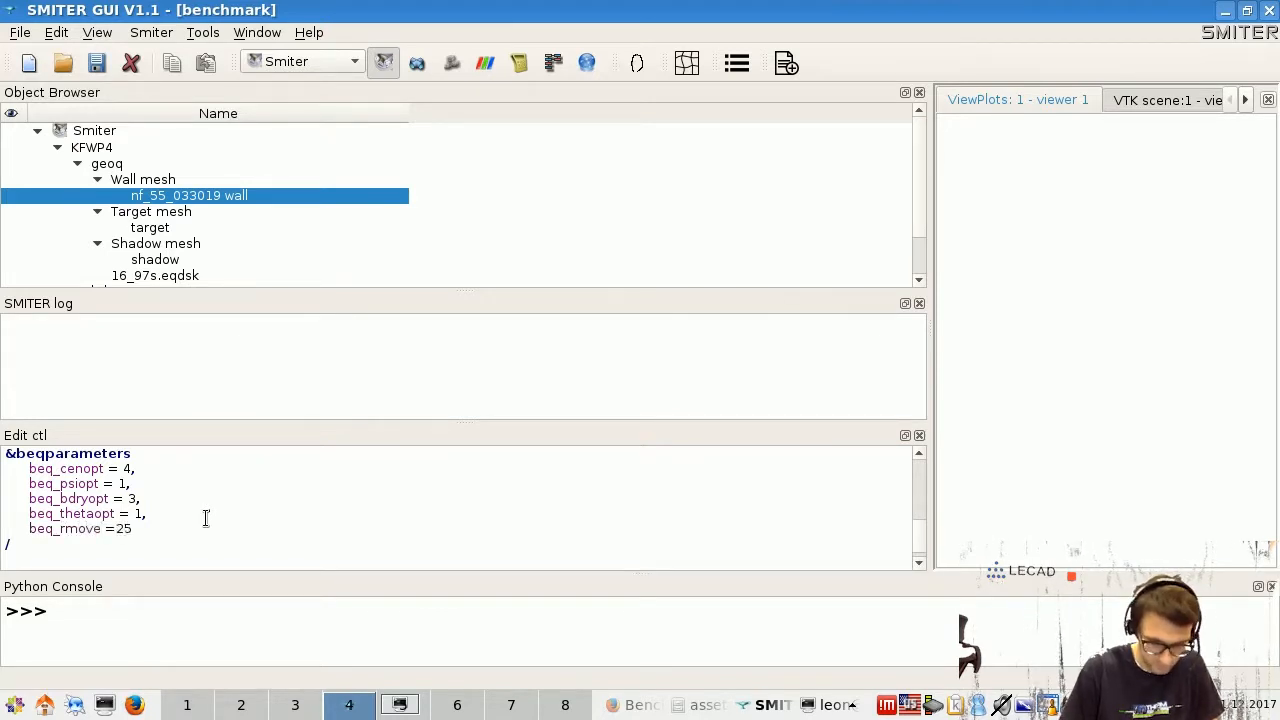
key("shift+Left")
key("shift+Left")
key("shift+Left")
key("shift+Left")
key("shift+Left")
key("shift+Left")
key("shift+Left")
key("shift+Left")
key("shift+Left")
key("shift+Left")
key("shift+Left")
key("shift+Left")
key("shift+Left")
key("shift+Left")
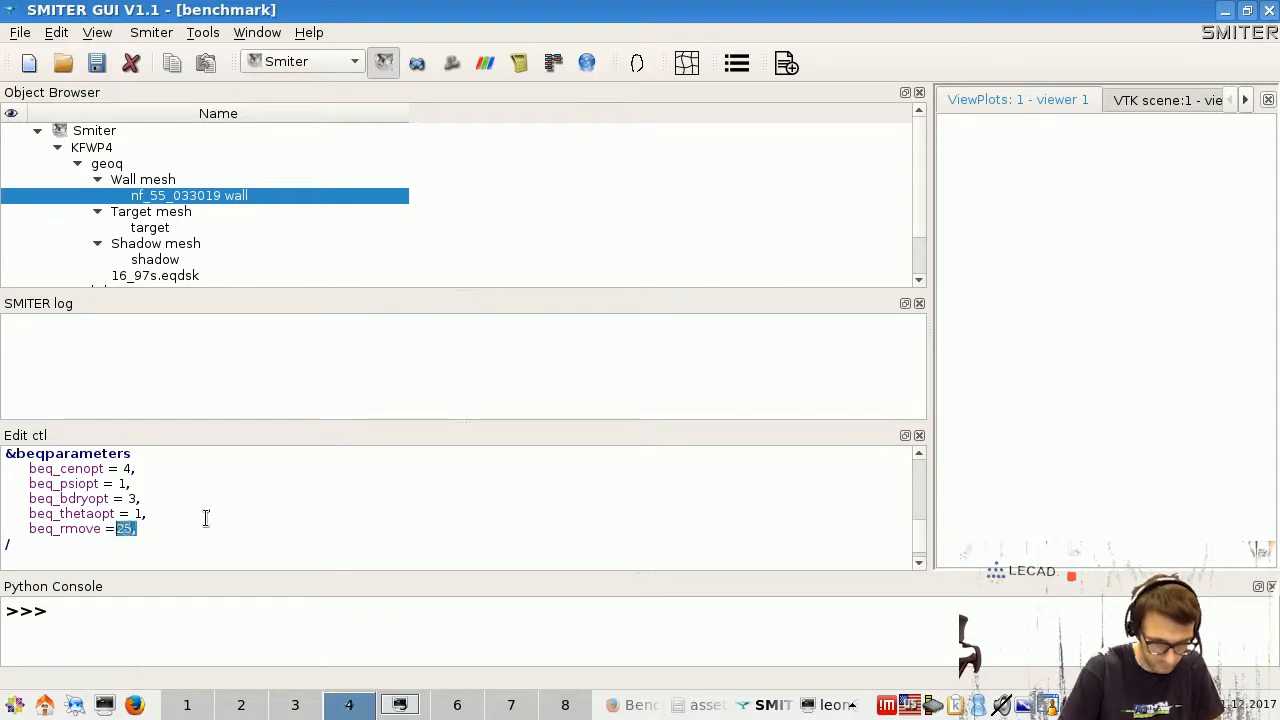
key("shift+Left")
key("shift+Left")
key("shift+Left")
key("shift+Left")
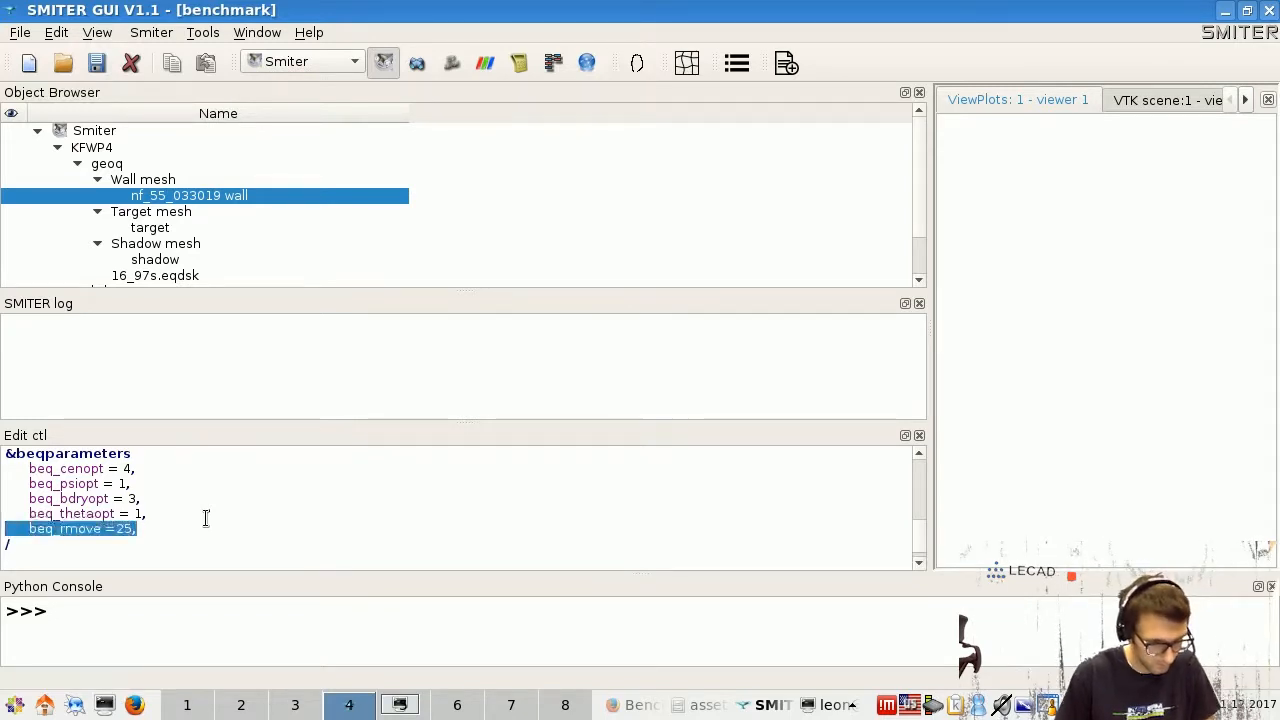
left_click(920, 436)
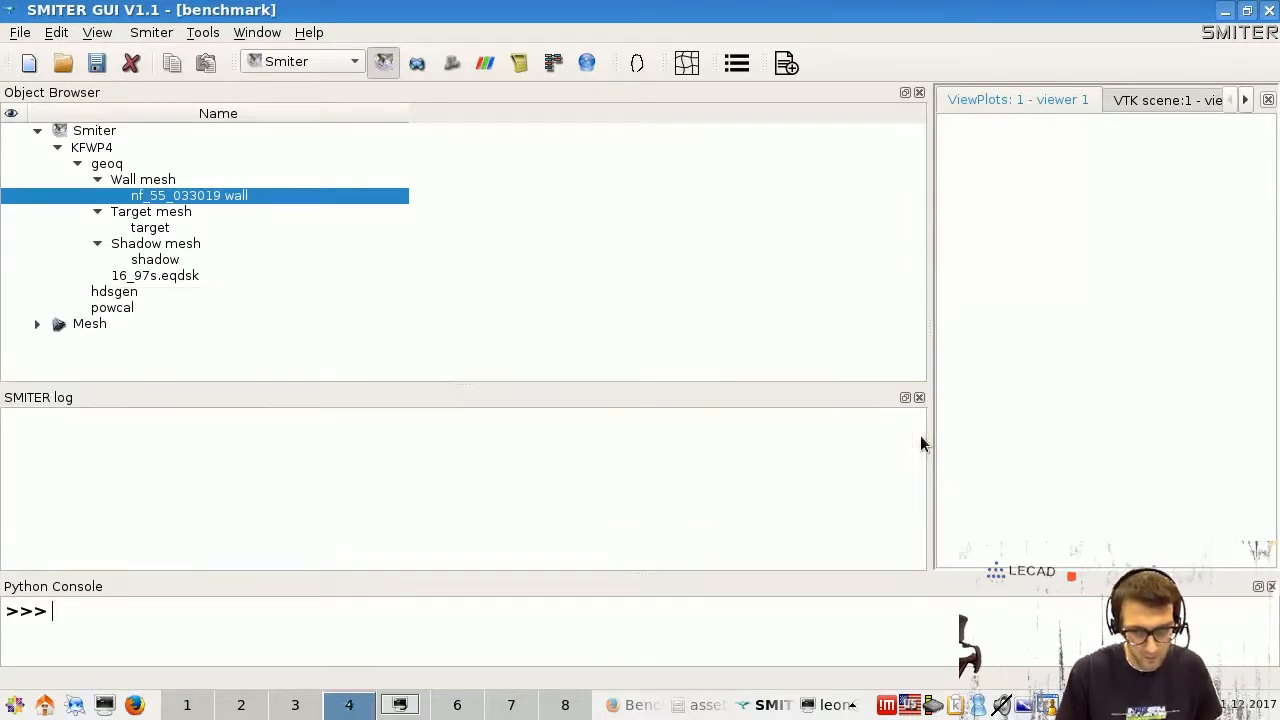
- Add 'beq_rmove =25,' after beq_deltheta in the target mesh control file
left_click(158, 230)
right_click(160, 234)
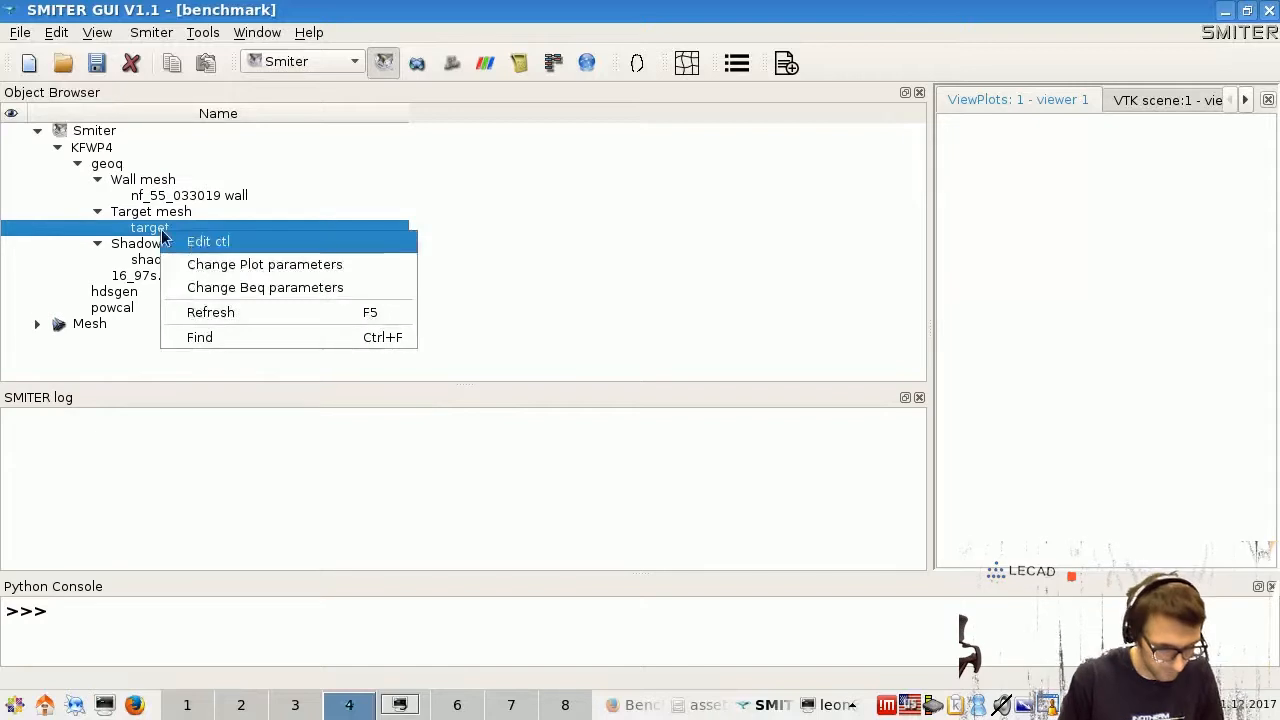
left_click(195, 242)
scroll(183, 510, "down", 6)
scroll(183, 510, "down", 1)
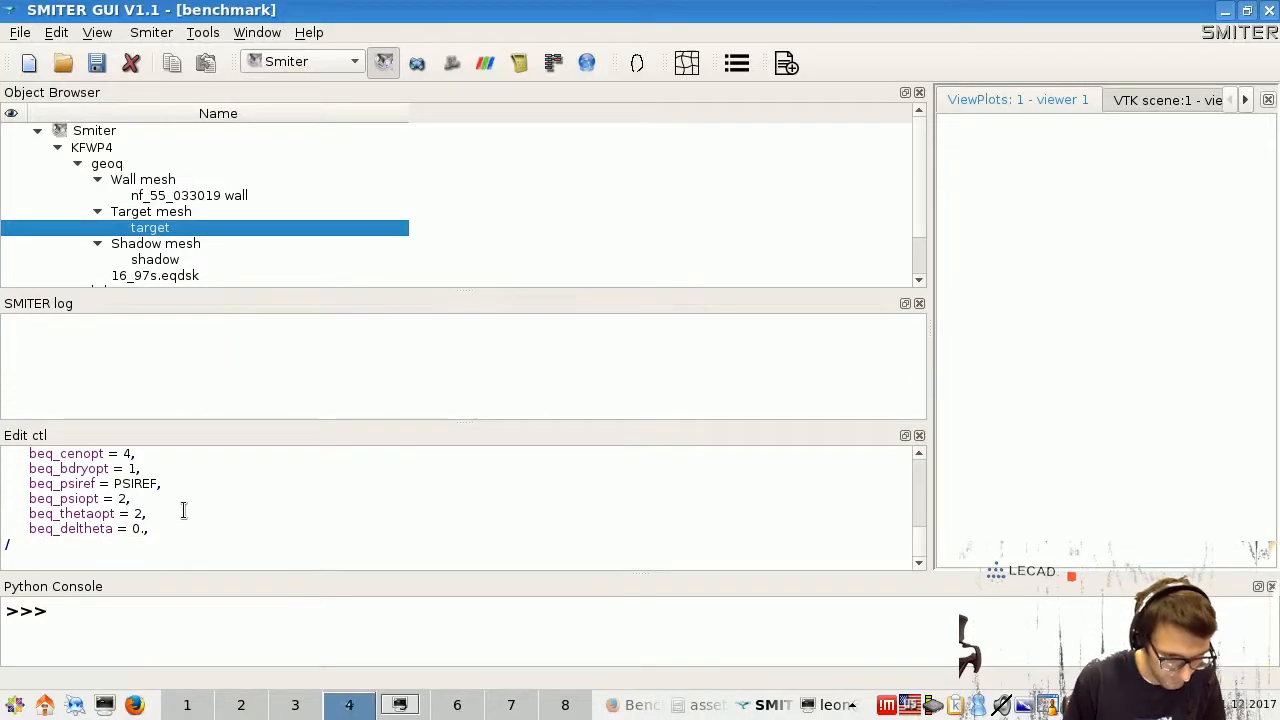
key("Return")
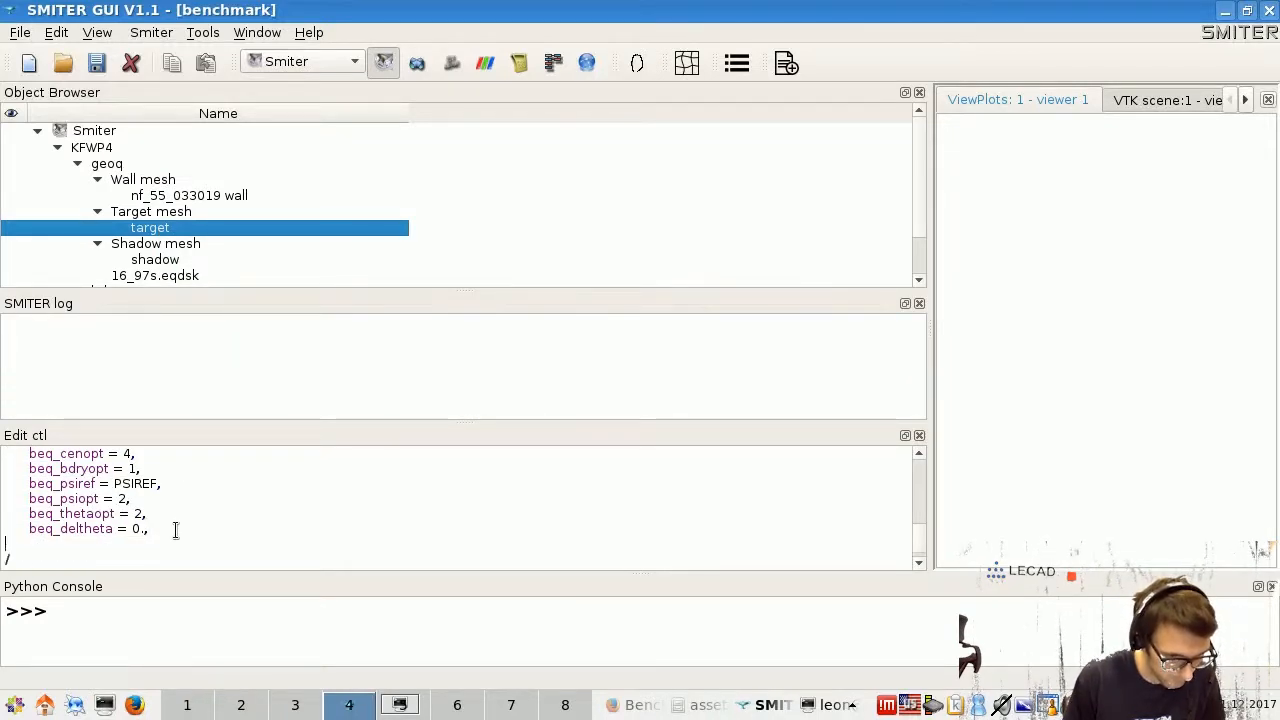
type("beq_rmove =25,")
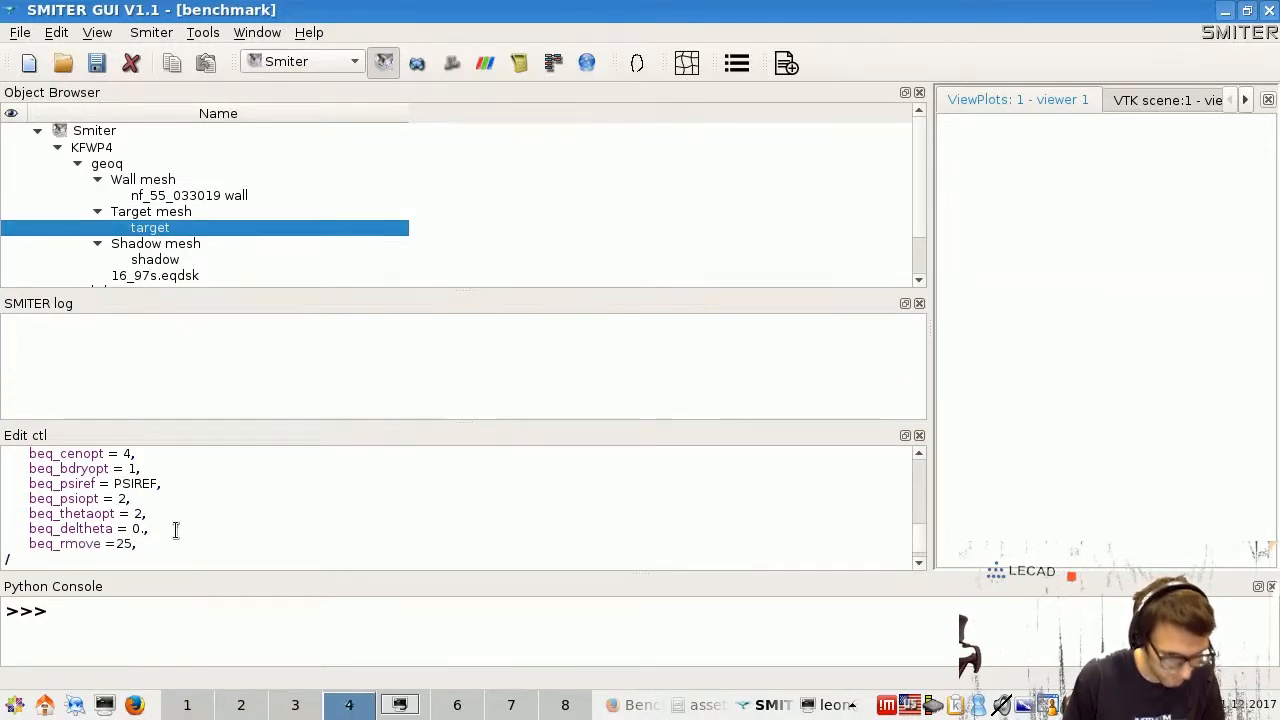
left_click(919, 435)
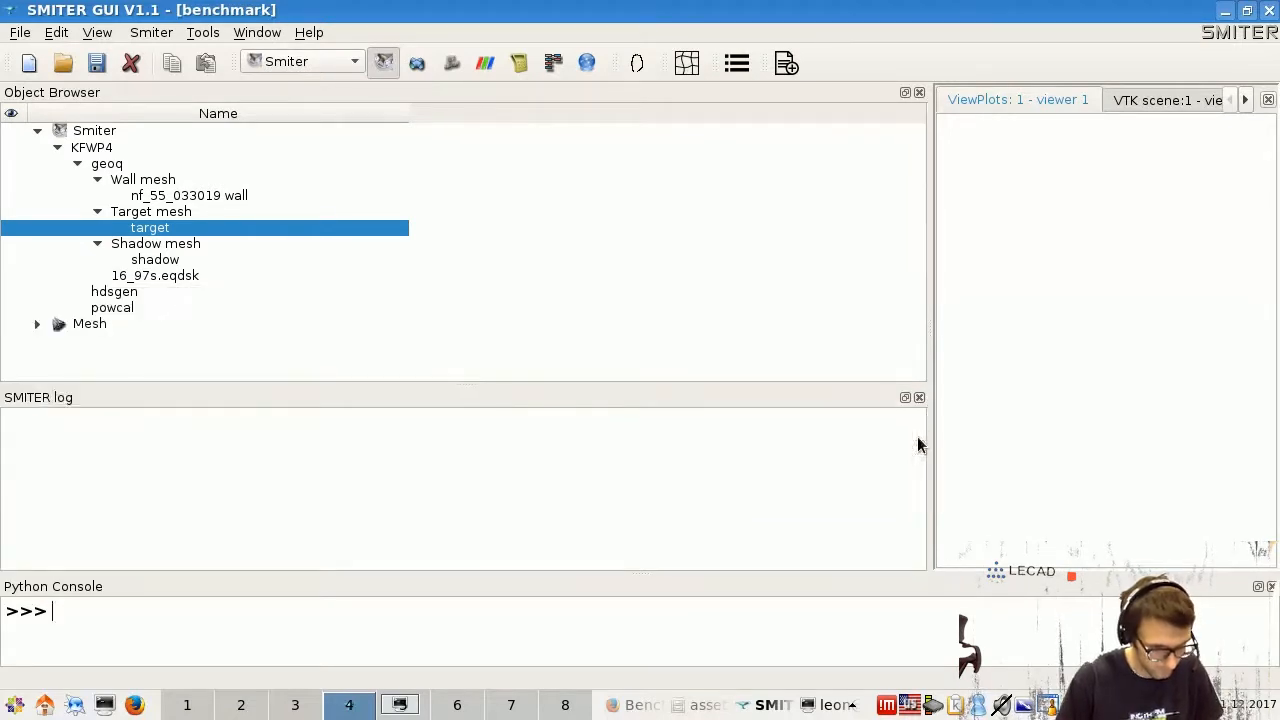
- Add 'beq_rmove =25,' after beq_deltheta in the shadow mesh control file
right_click(170, 262)
left_click(234, 278)
scroll(217, 531, "down", 6)
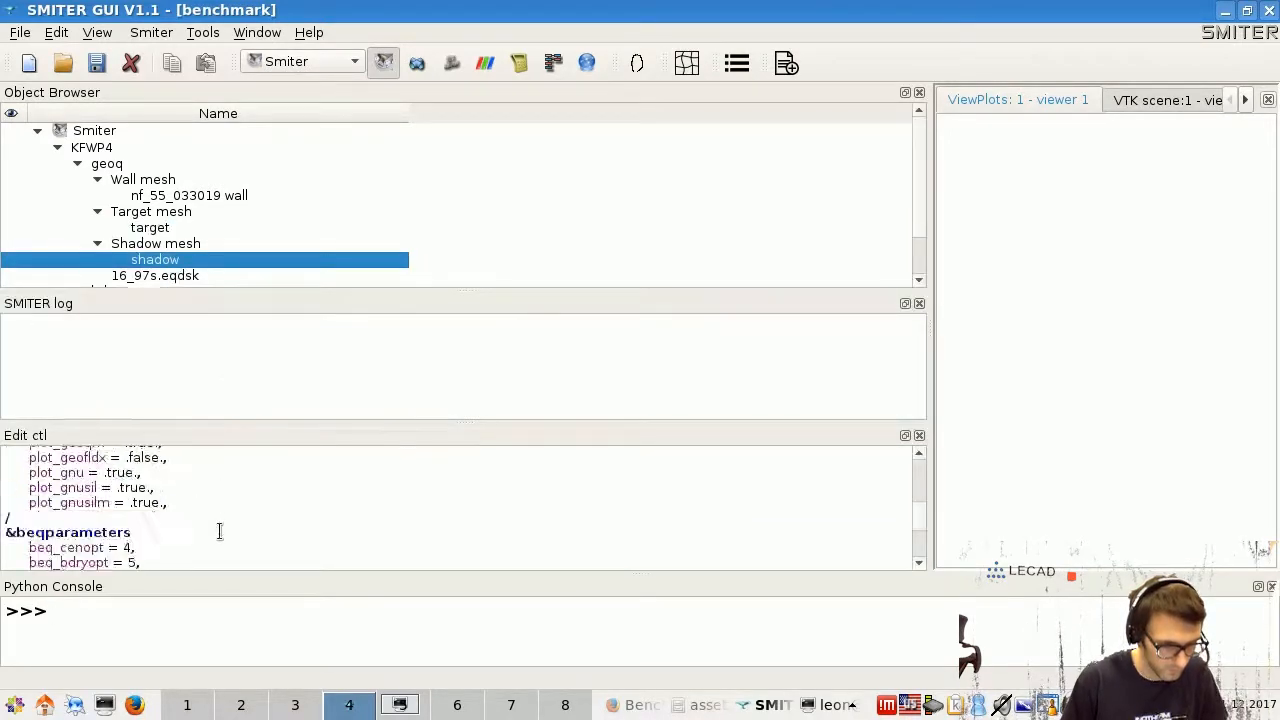
left_click(199, 516)
key("Return")
type("beq_rmove =25,")
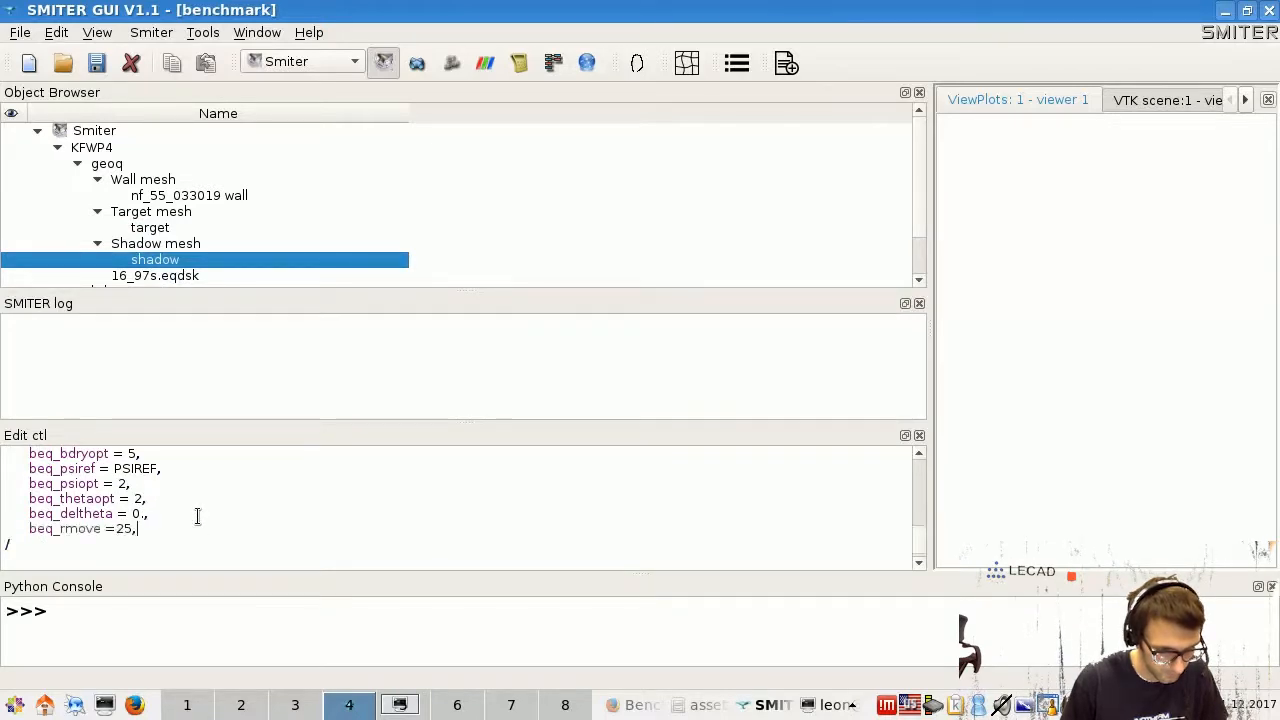
left_click(920, 436)
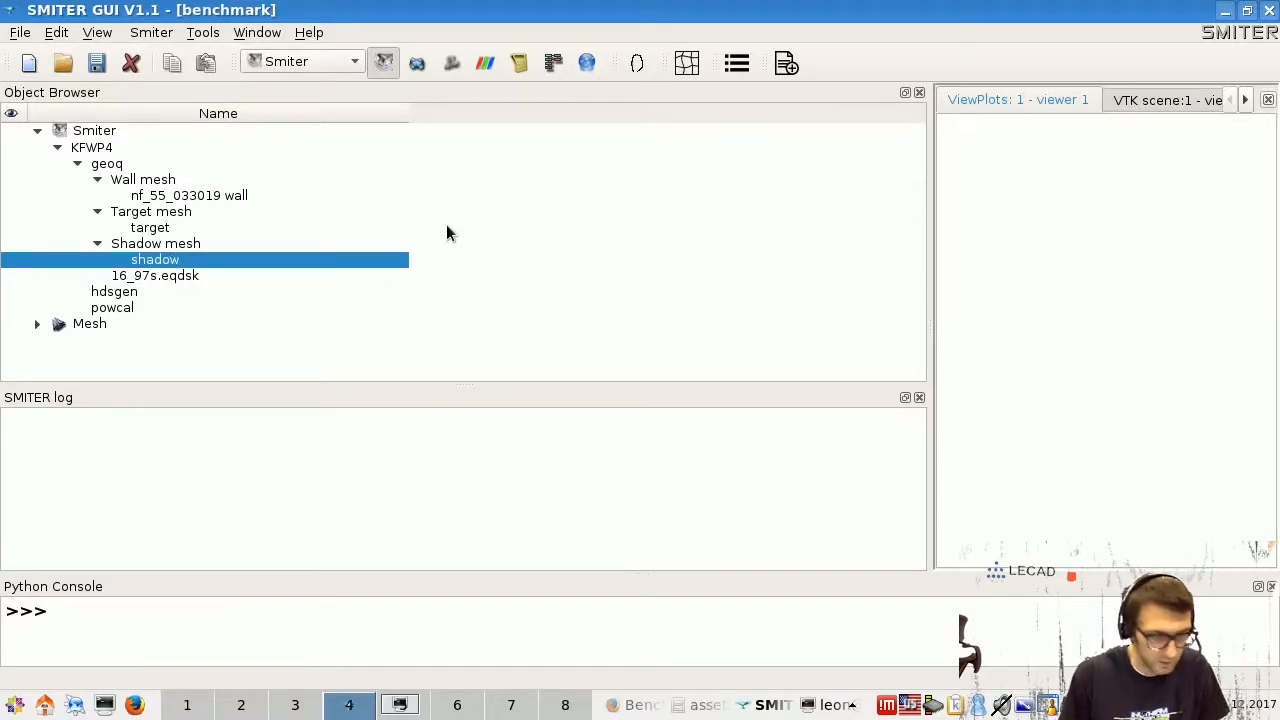
- Run Compute on the KFWP4 case from the Object Browser
left_click(110, 150)
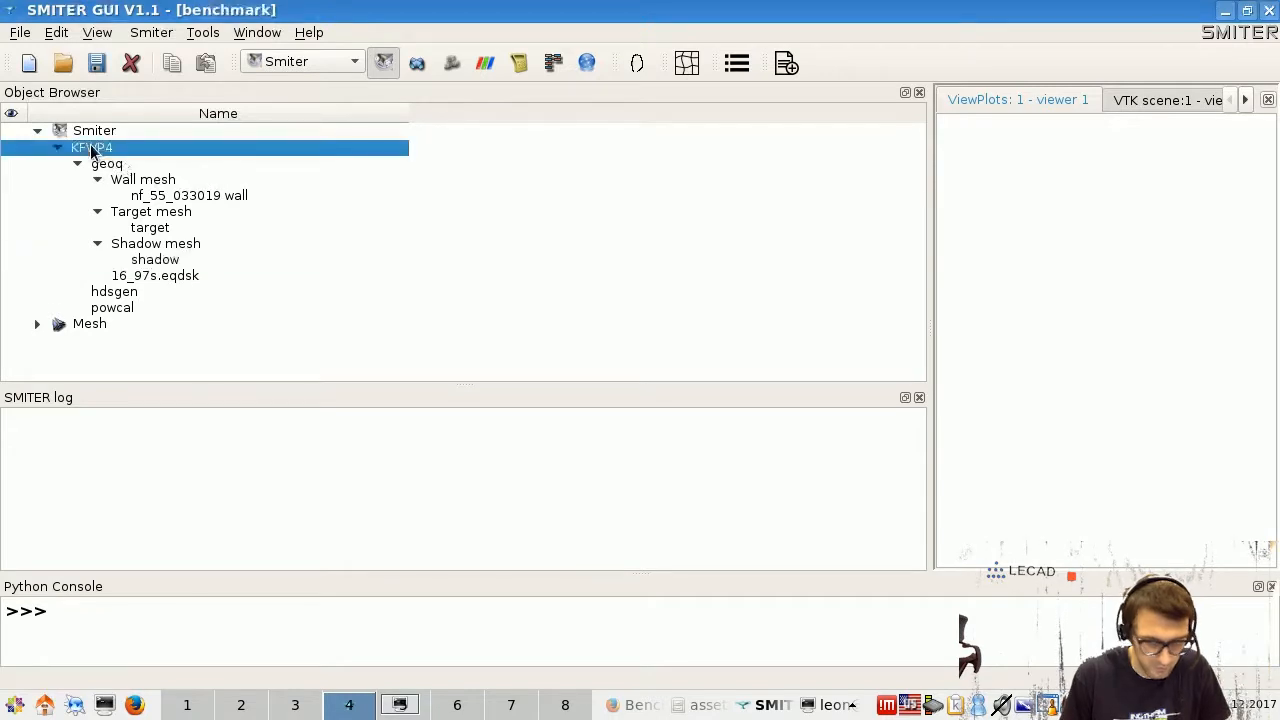
right_click(122, 152)
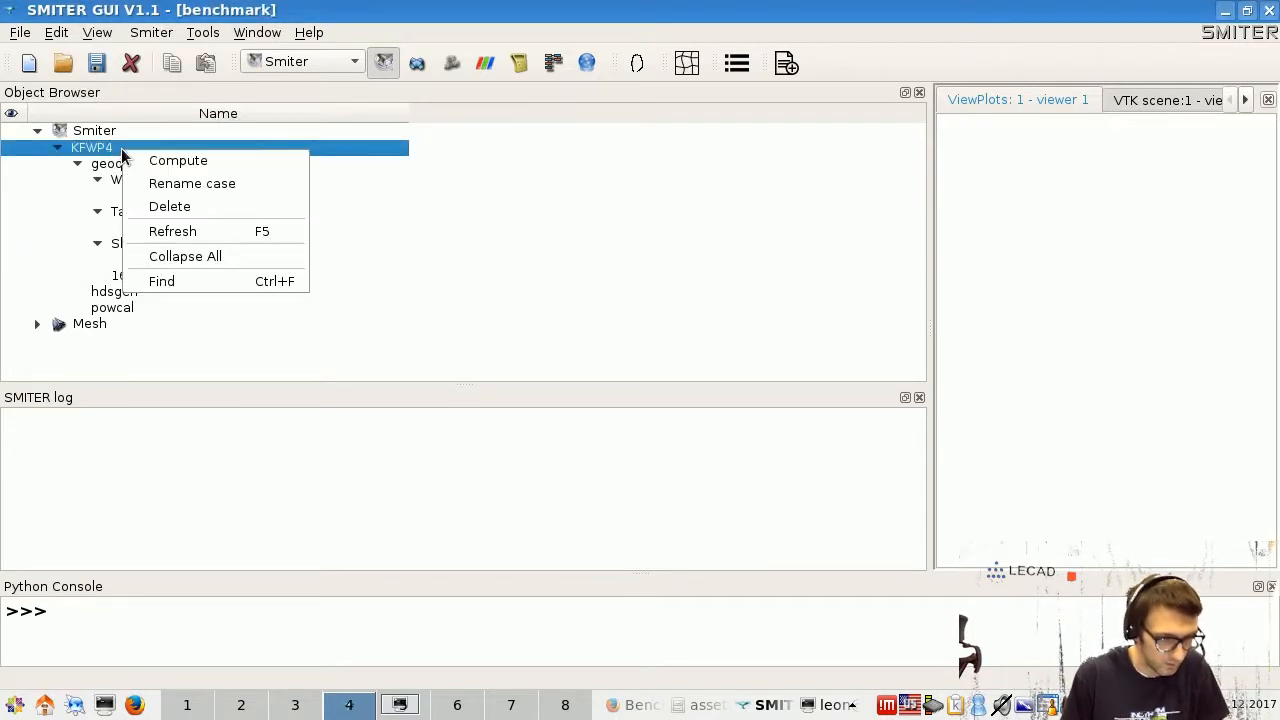
left_click(184, 161)
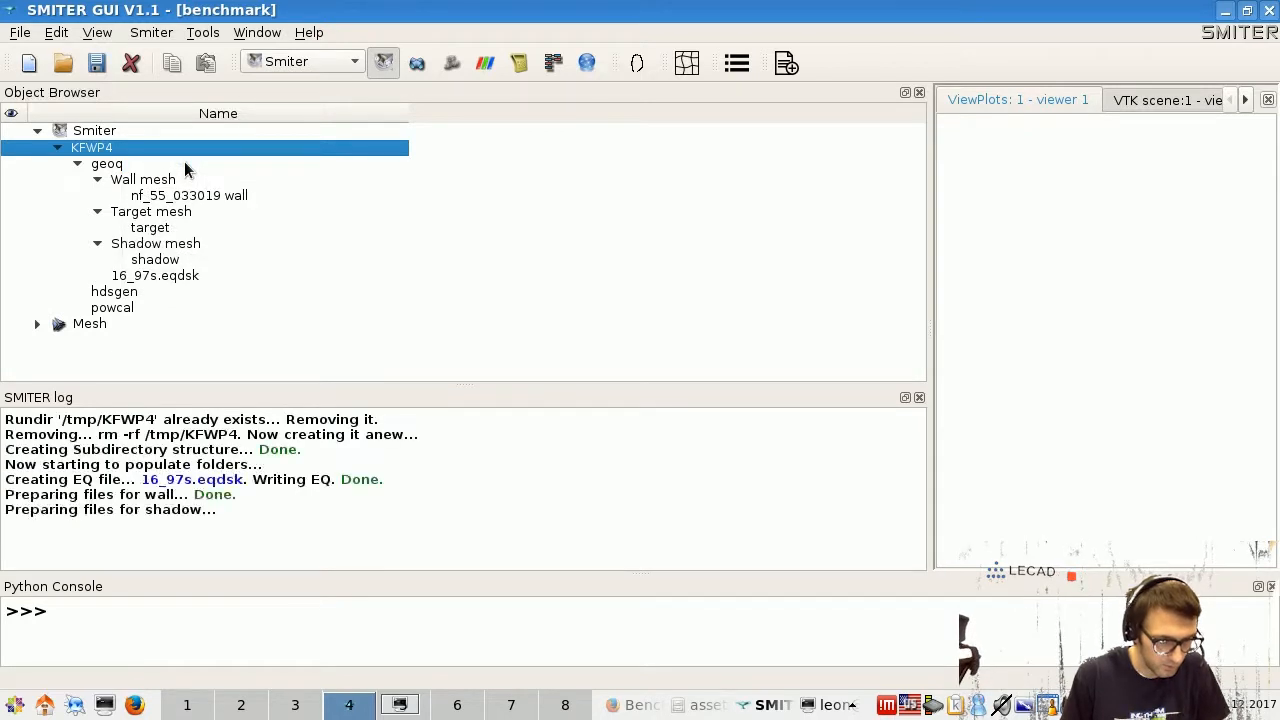